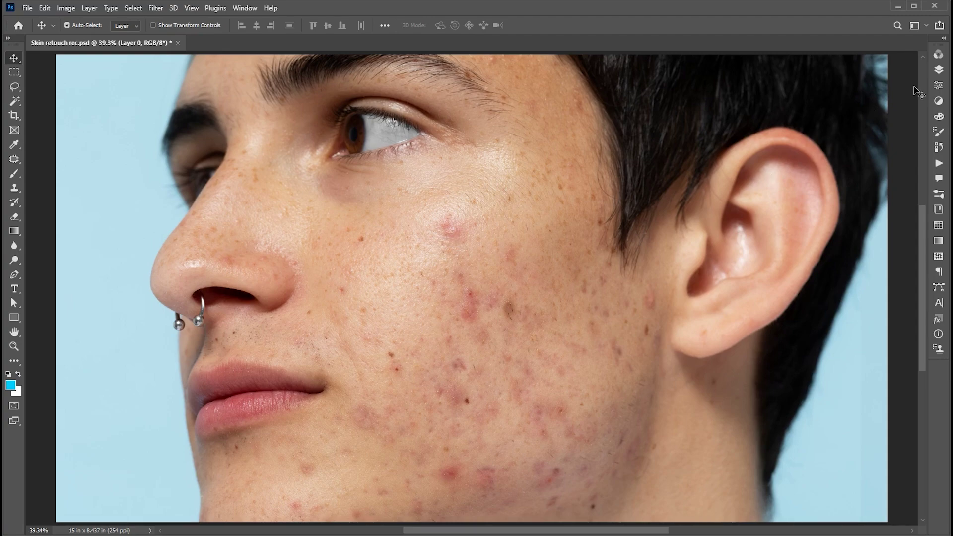
- Convert Layer 0 to a smart object and duplicate it as a new layer
{"action": "left_click", "coordinate": [938, 70]}
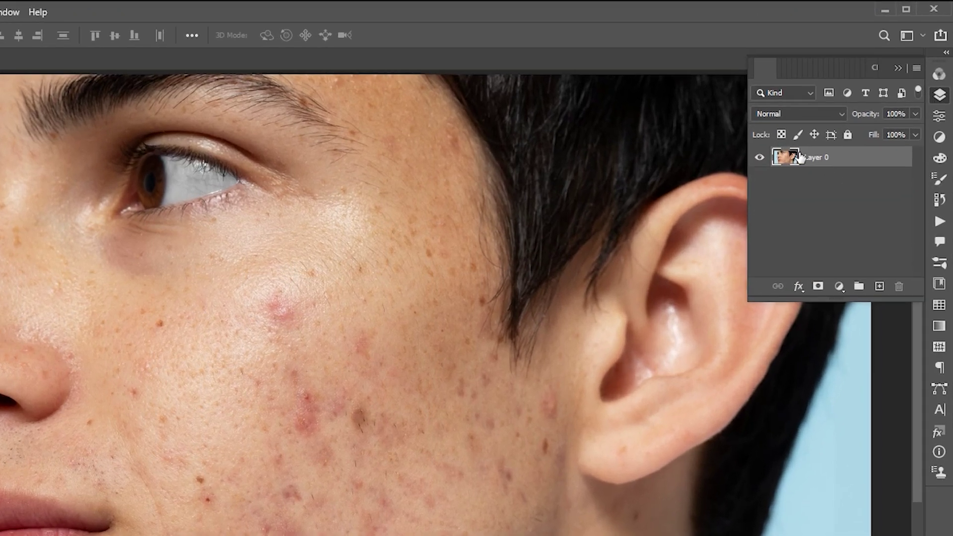
{"action": "right_click", "coordinate": [807, 156]}
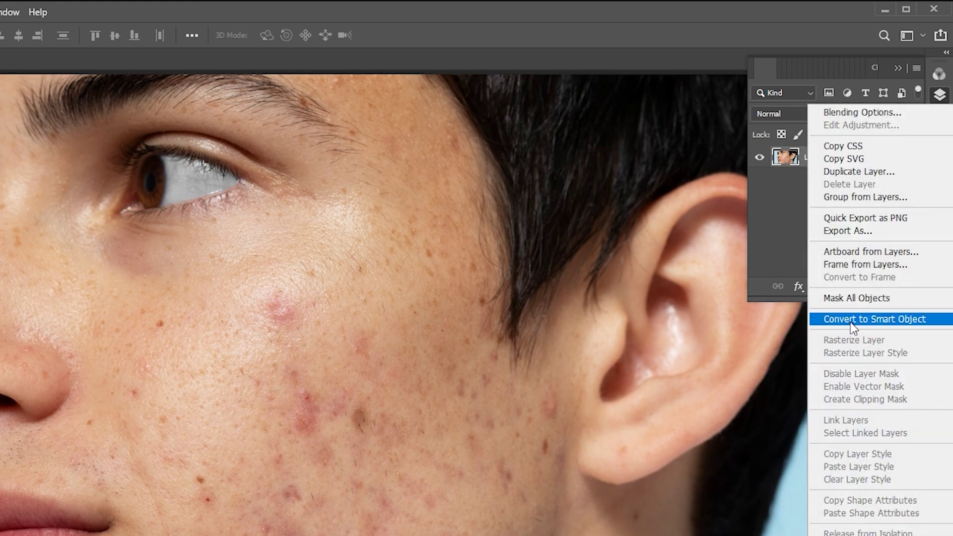
{"action": "left_click", "coordinate": [853, 320]}
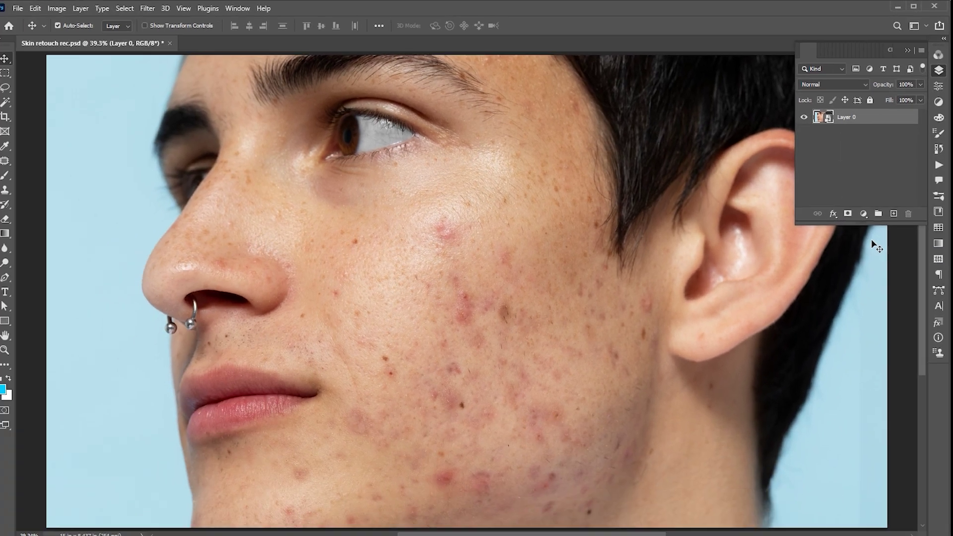
{"action": "left_click", "coordinate": [91, 9]}
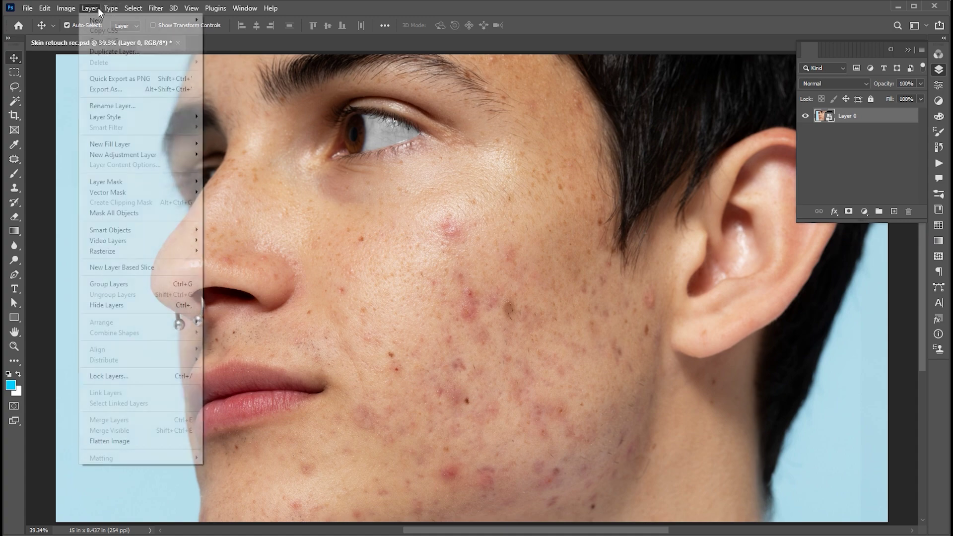
{"action": "mouse_move", "coordinate": [149, 20]}
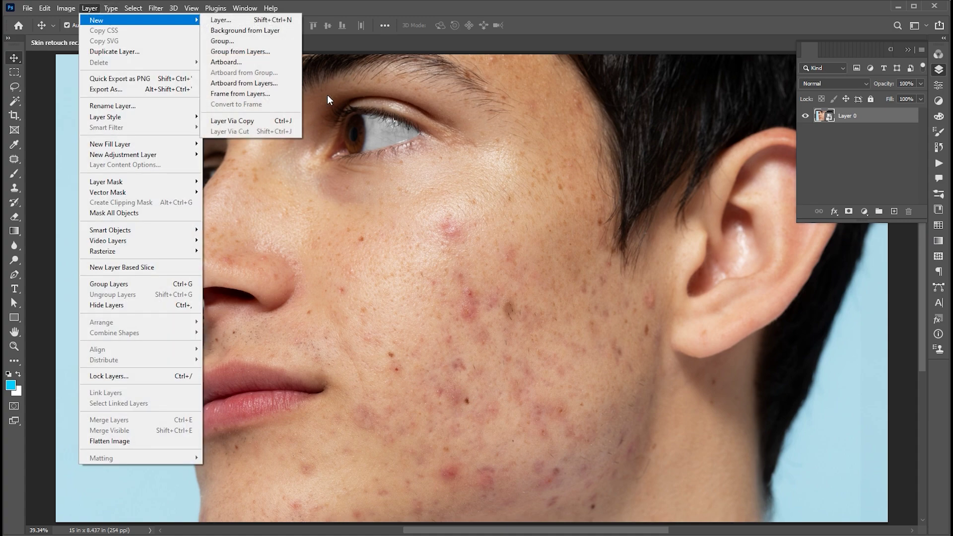
{"action": "left_click", "coordinate": [285, 122]}
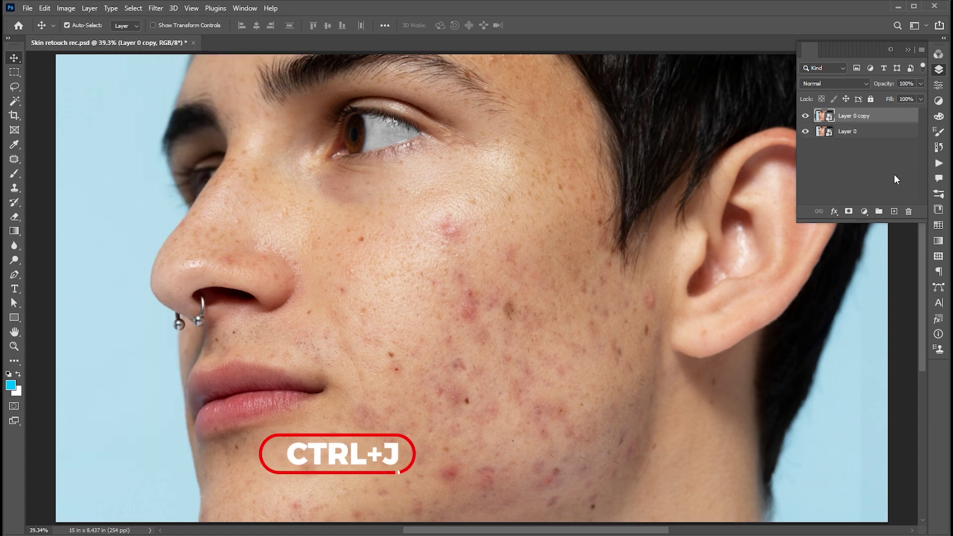
- Apply a Median filter with radius 180 to the Layer 0 copy
{"action": "left_click", "coordinate": [156, 9]}
{"action": "mouse_move", "coordinate": [171, 184]}
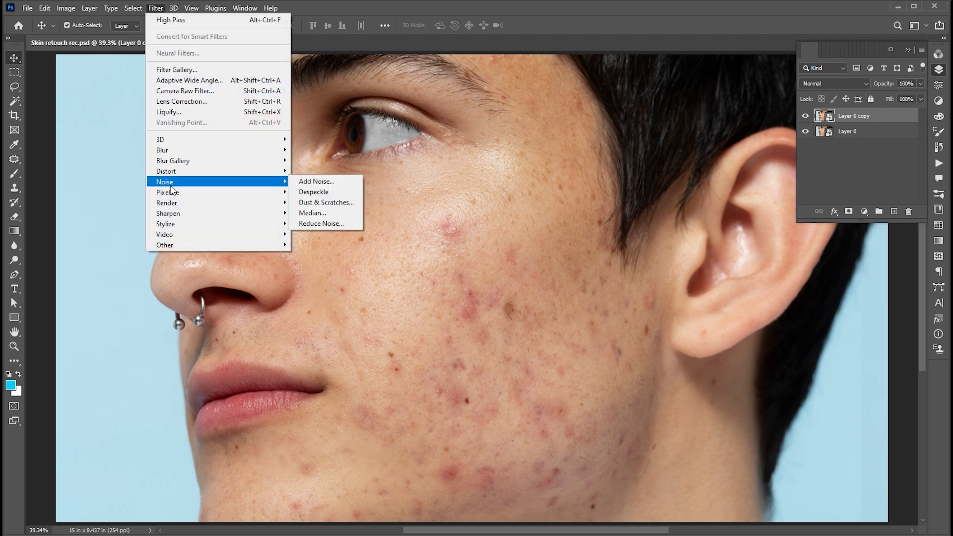
{"action": "left_click", "coordinate": [312, 213]}
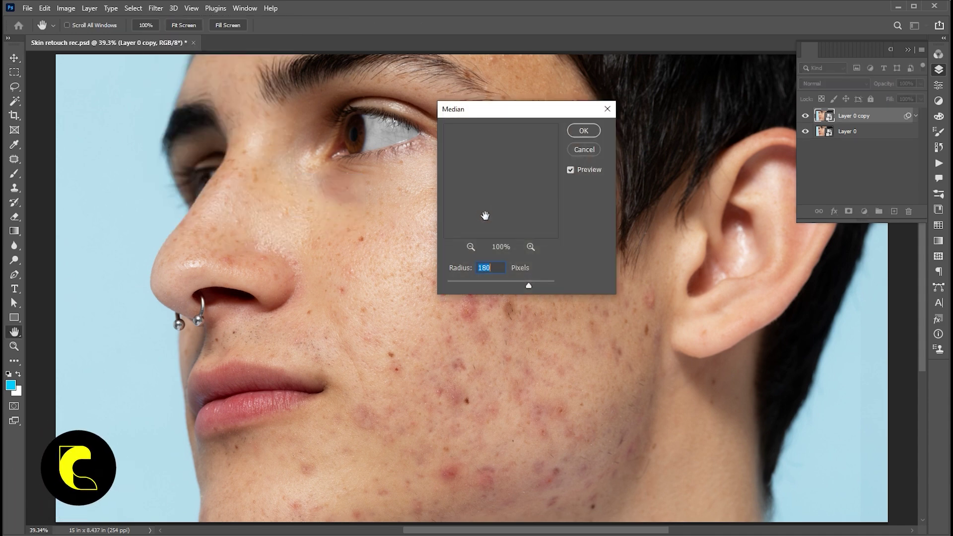
{"action": "left_click", "coordinate": [582, 131]}
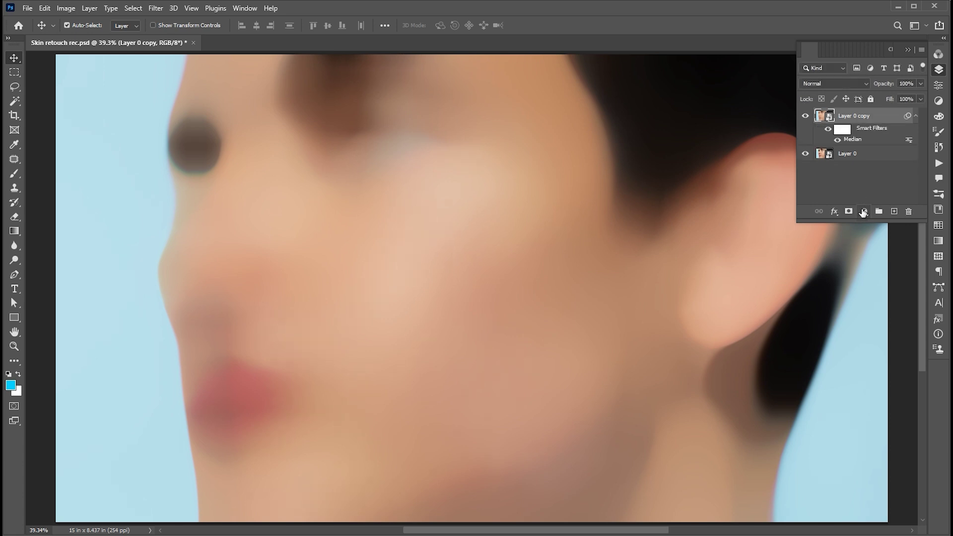
- Add a Solid Color fill layer in mid-grey (H 0, S 0, B 50)
{"action": "left_click", "coordinate": [864, 211]}
{"action": "left_click", "coordinate": [894, 224]}
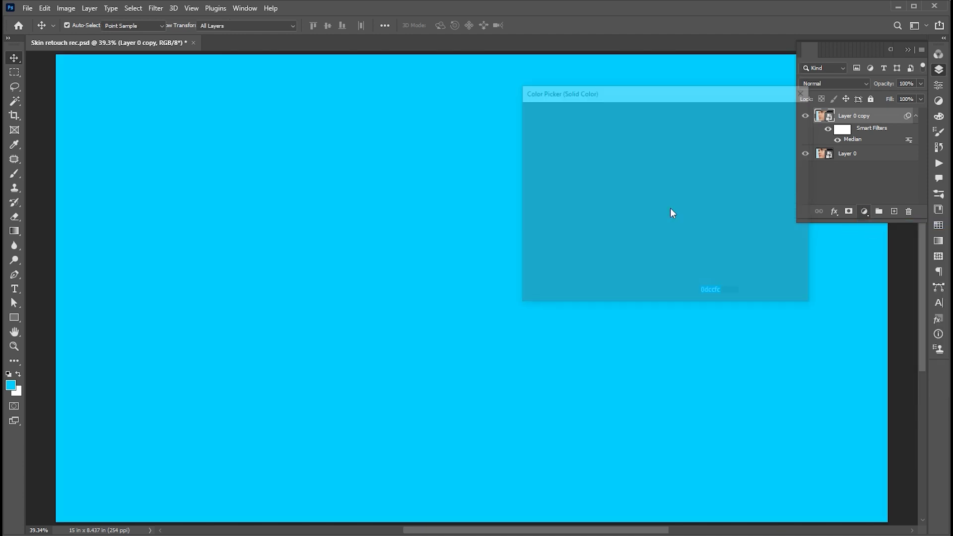
{"action": "left_click", "coordinate": [724, 198]}
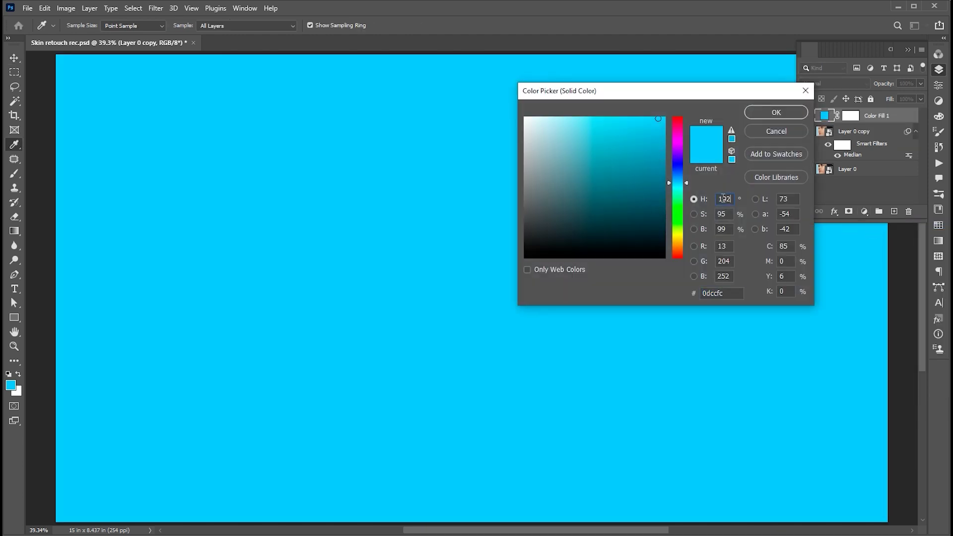
{"action": "type", "text": "0"}
{"action": "key", "text": "Tab"}
{"action": "type", "text": "0"}
{"action": "key", "text": "Tab"}
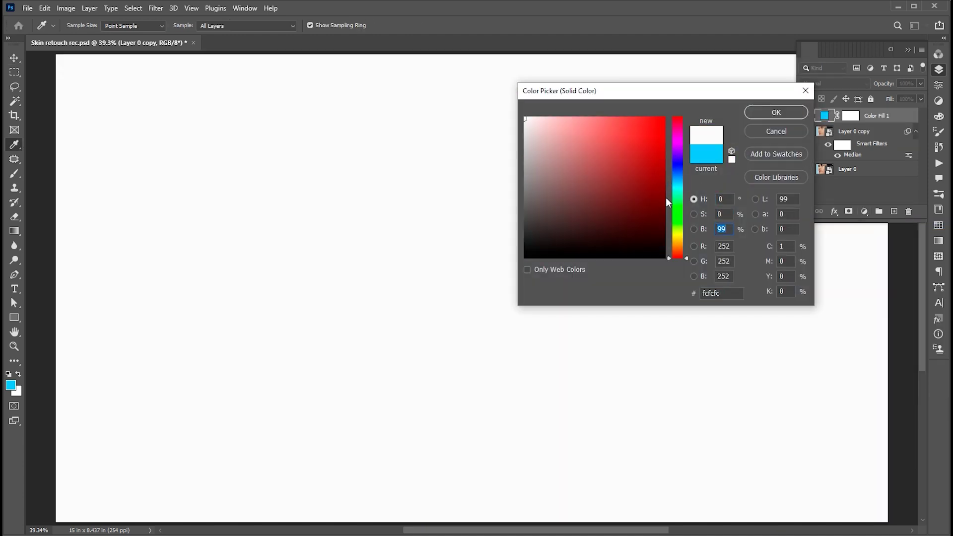
{"action": "type", "text": "50"}
{"action": "key", "text": "Return"}
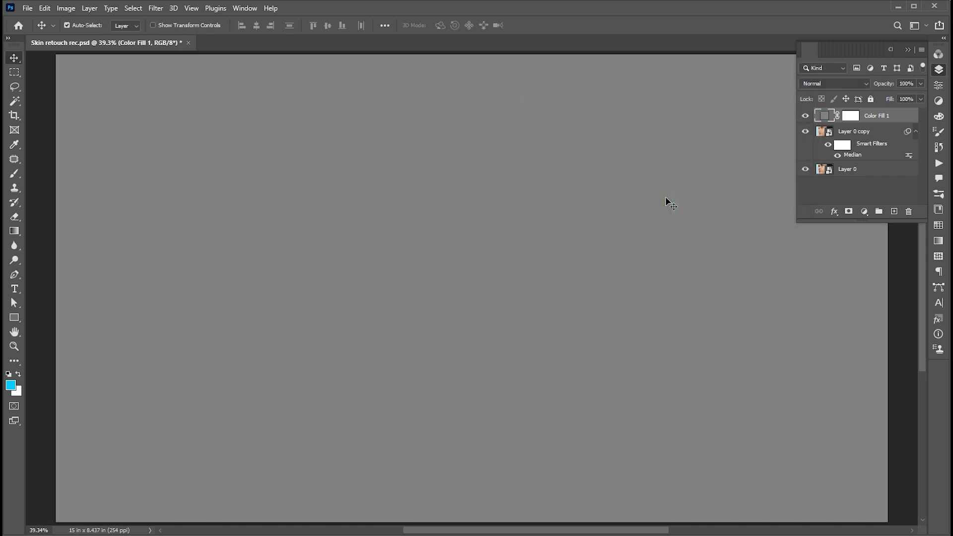
- Convert Color Fill 1 to a smart object and add 10% Add Noise to it
{"action": "right_click", "coordinate": [866, 114]}
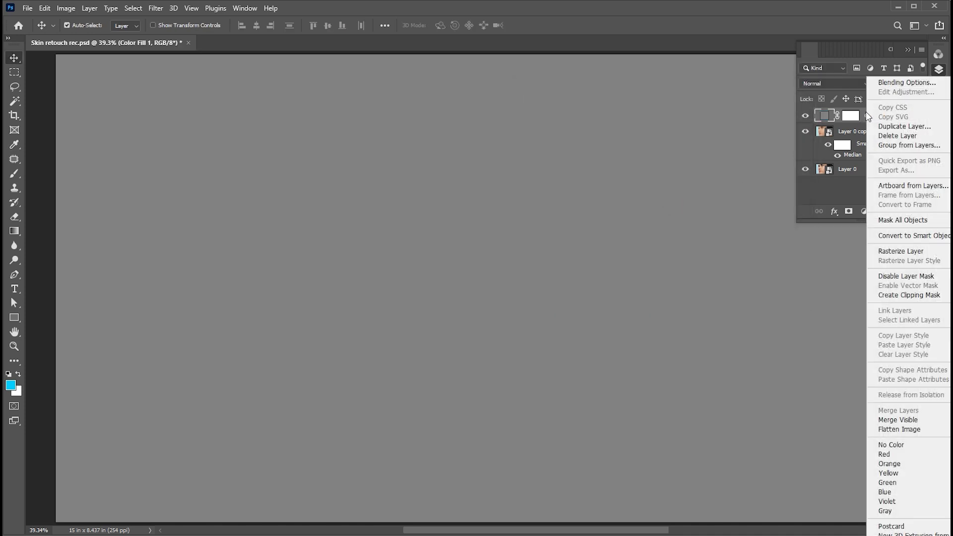
{"action": "left_click", "coordinate": [890, 236]}
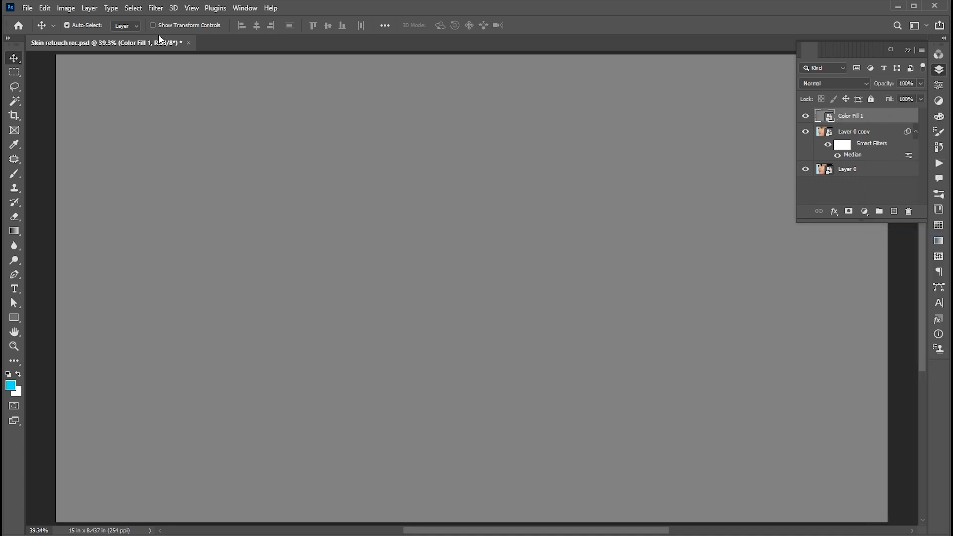
{"action": "left_click", "coordinate": [155, 10]}
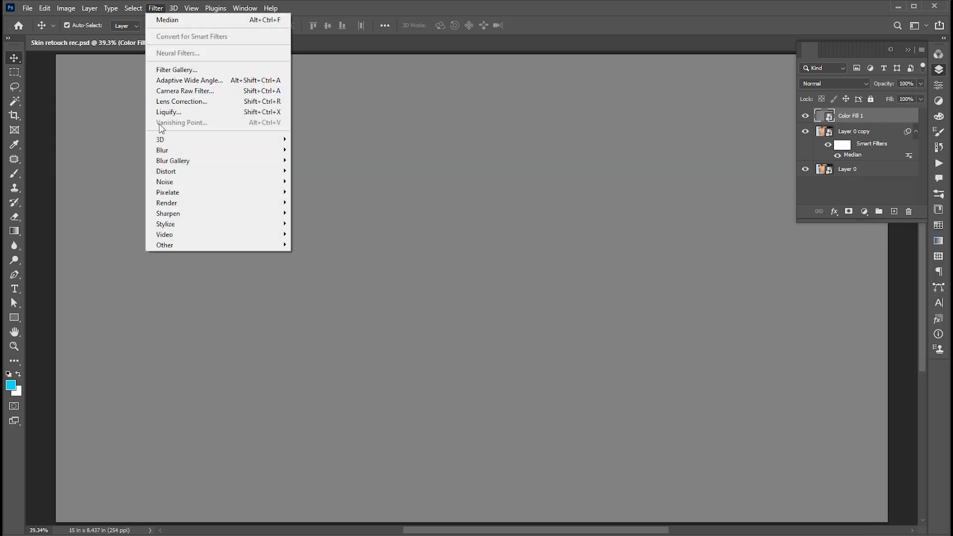
{"action": "mouse_move", "coordinate": [173, 184]}
{"action": "left_click", "coordinate": [326, 179]}
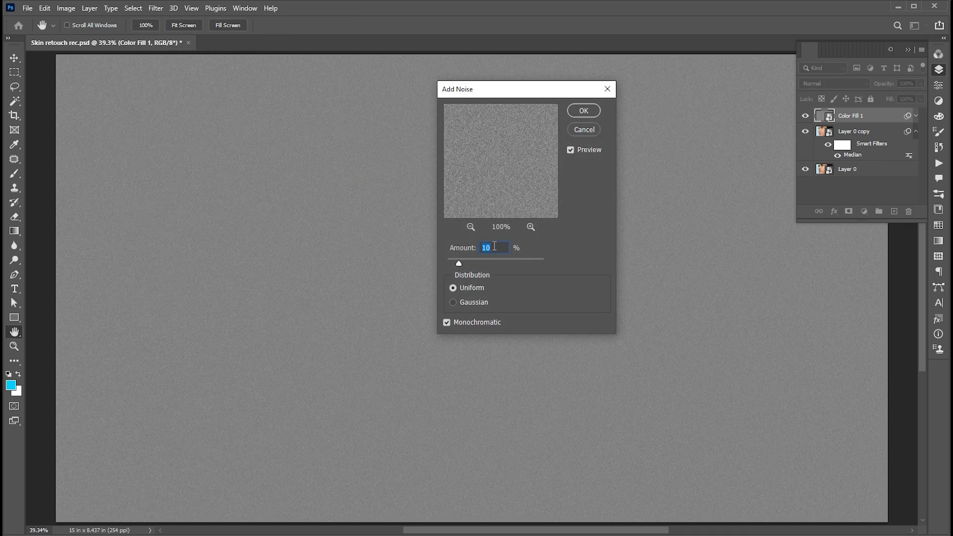
{"action": "left_click", "coordinate": [583, 112]}
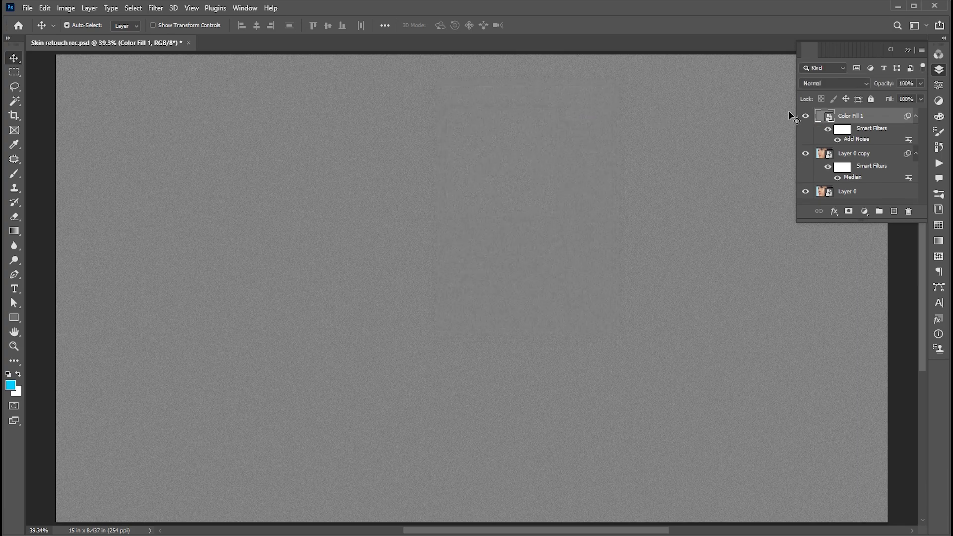
- Blend Color Fill 1 in Overlay and give it a 3.0 px Gaussian Blur
{"action": "left_click", "coordinate": [825, 85]}
{"action": "left_click", "coordinate": [812, 217]}
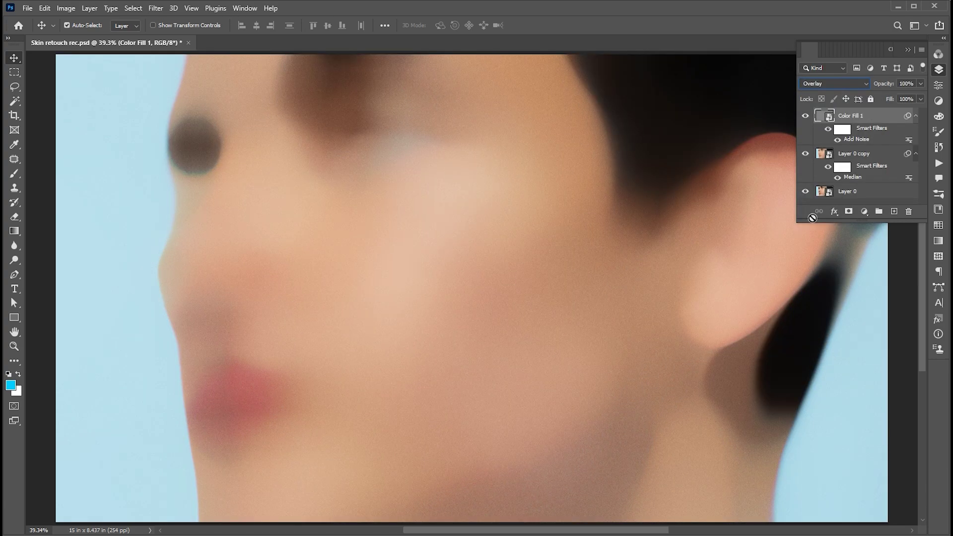
{"action": "left_click", "coordinate": [155, 8]}
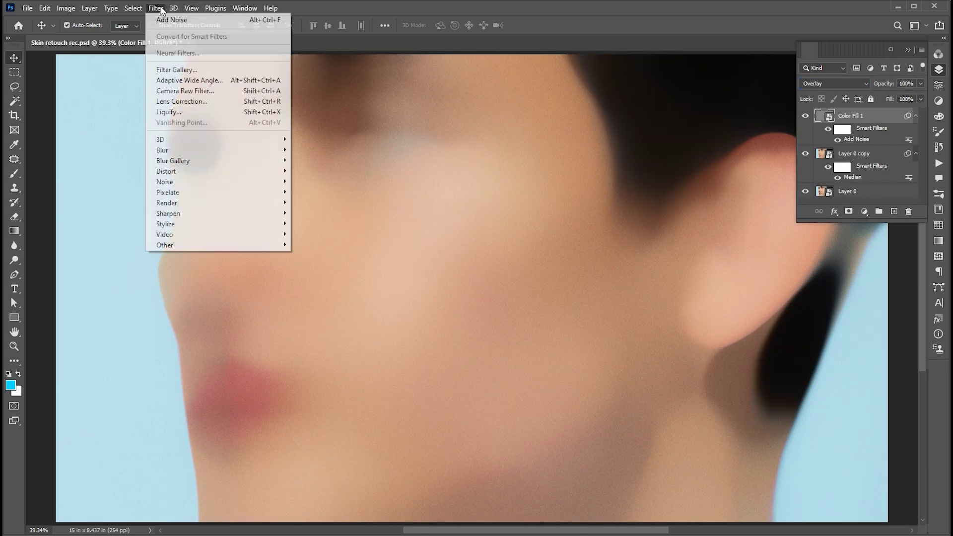
{"action": "mouse_move", "coordinate": [189, 150]}
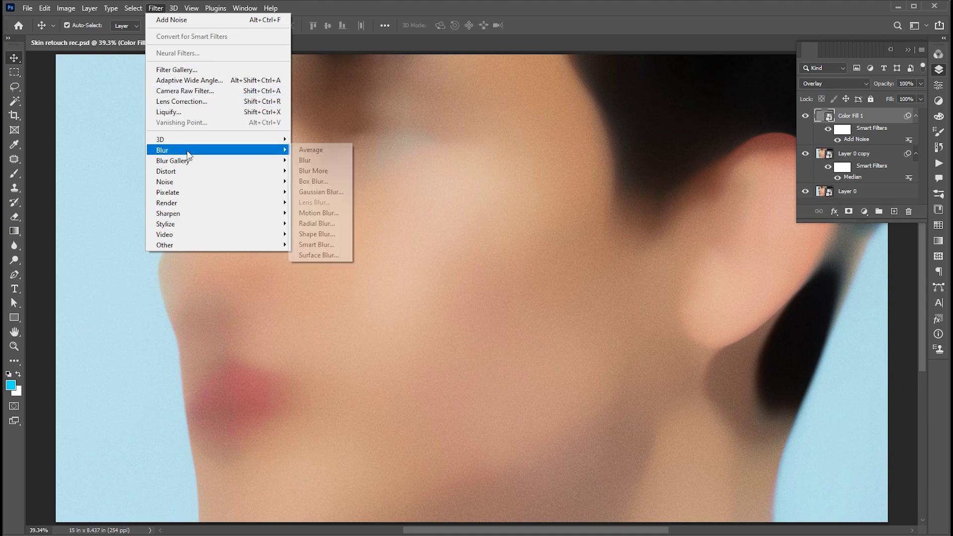
{"action": "left_click", "coordinate": [338, 192]}
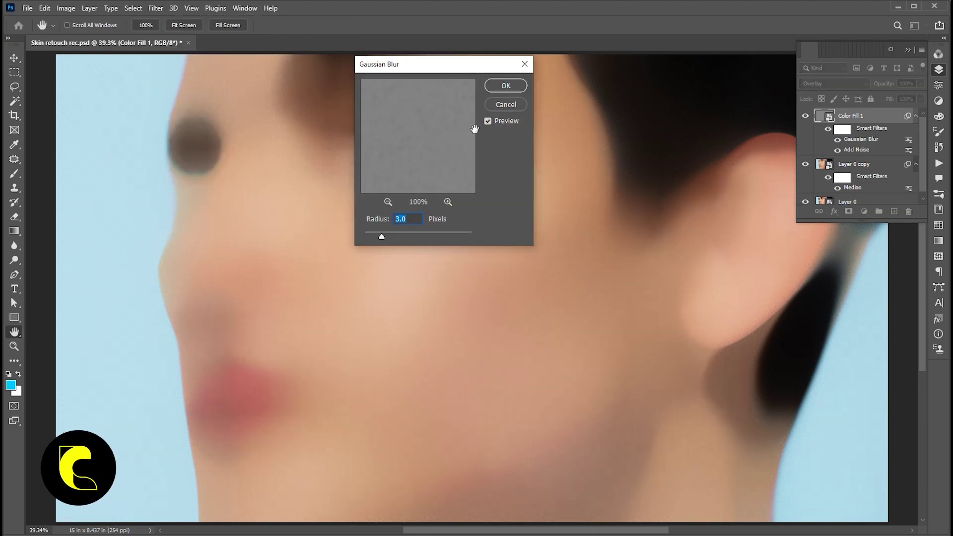
{"action": "left_click", "coordinate": [506, 85]}
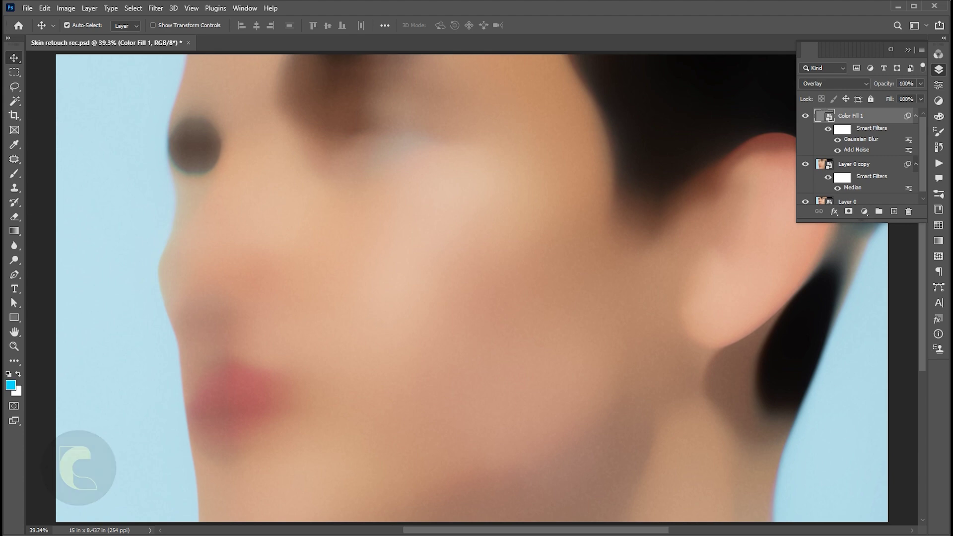
- Duplicate Layer 0 copy, move it above Color Fill 1, remove its Median filter, and set Linear Light
{"action": "left_click", "coordinate": [875, 168]}
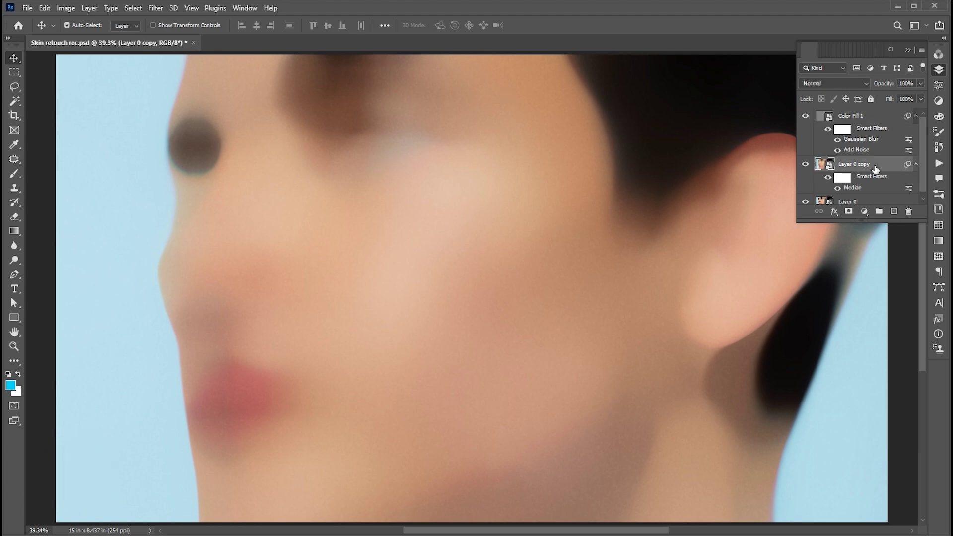
{"action": "key", "text": "ctrl+j"}
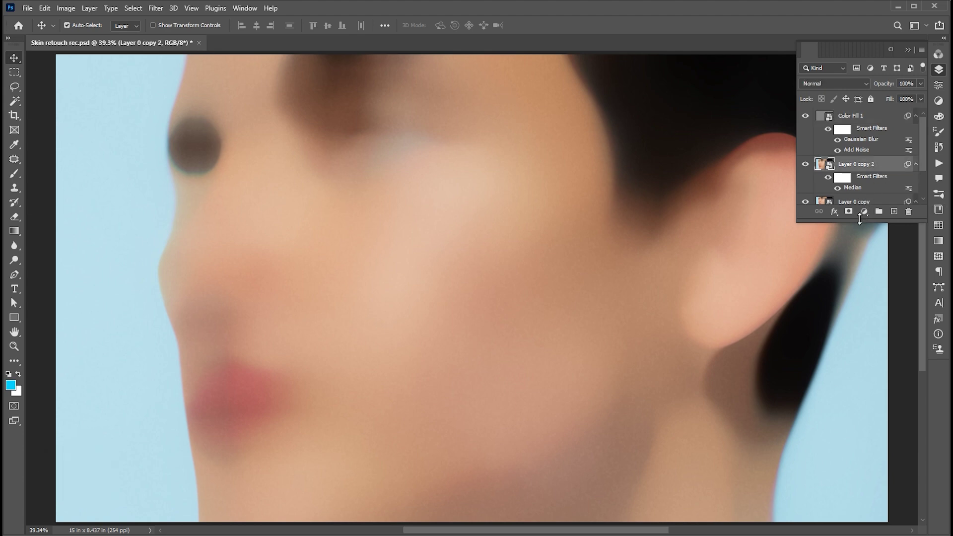
{"action": "left_click_drag", "start_coordinate": [860, 218], "coordinate": [861, 339]}
{"action": "left_click_drag", "start_coordinate": [879, 169], "coordinate": [874, 112]}
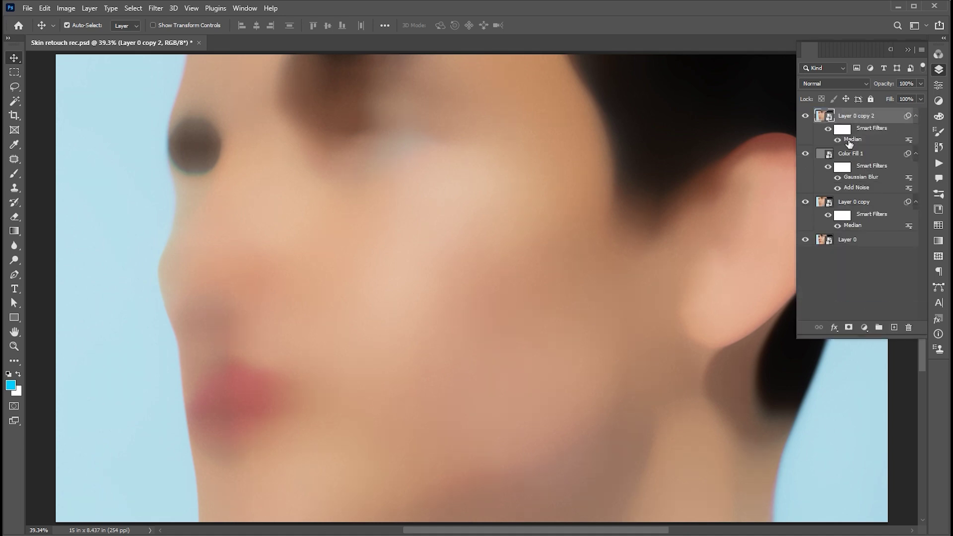
{"action": "right_click", "coordinate": [849, 139]}
{"action": "left_click", "coordinate": [867, 182]}
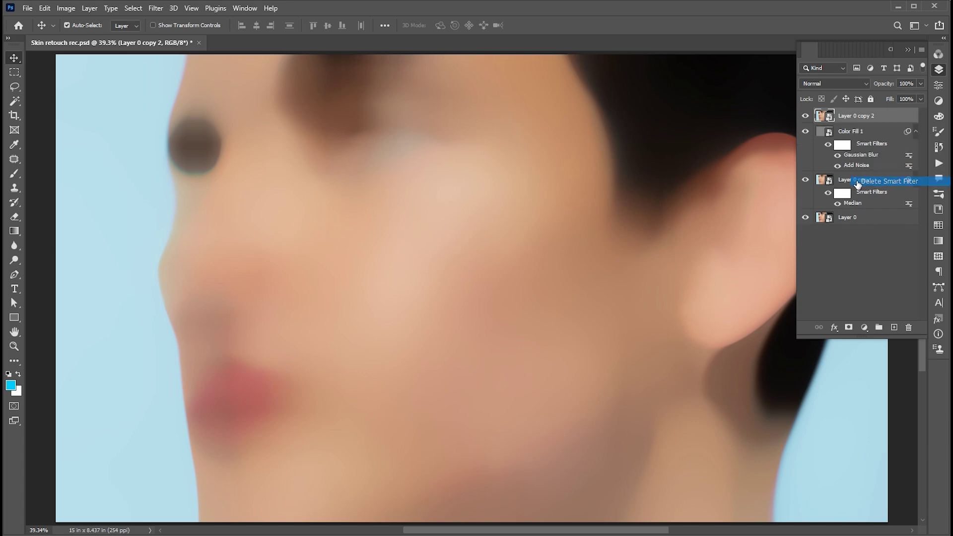
{"action": "left_click", "coordinate": [819, 84]}
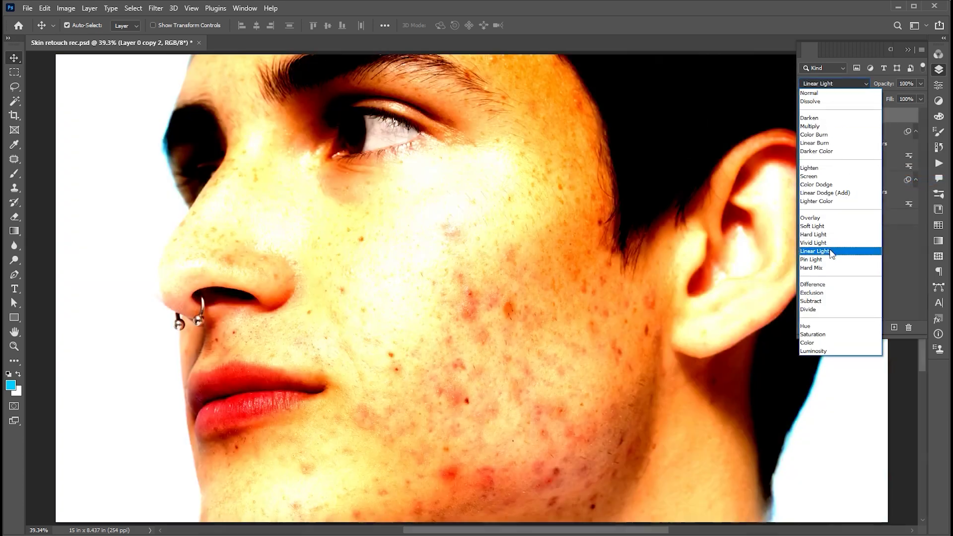
{"action": "left_click", "coordinate": [832, 252]}
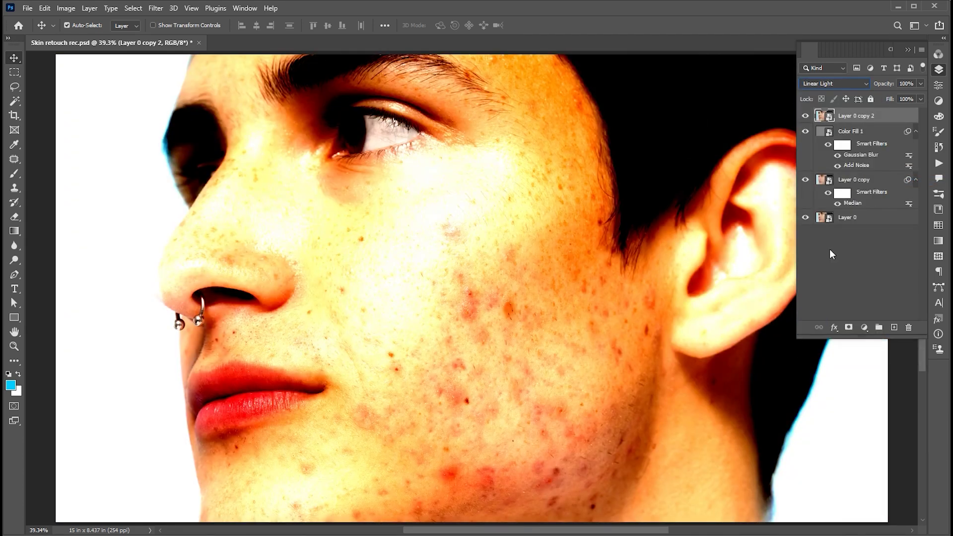
- Apply a High Pass filter with a 1.3-pixel radius to Layer 0 copy 2
{"action": "left_click", "coordinate": [162, 9]}
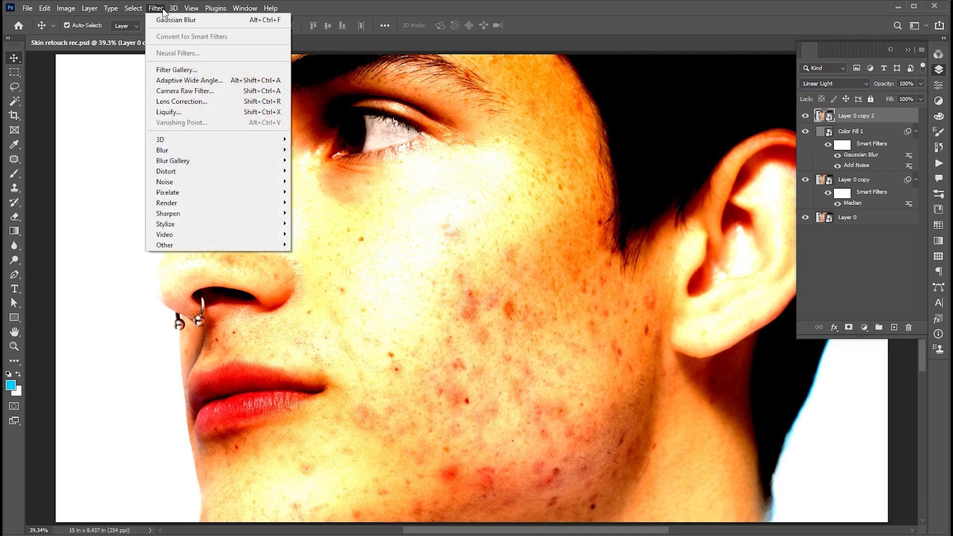
{"action": "mouse_move", "coordinate": [223, 245]}
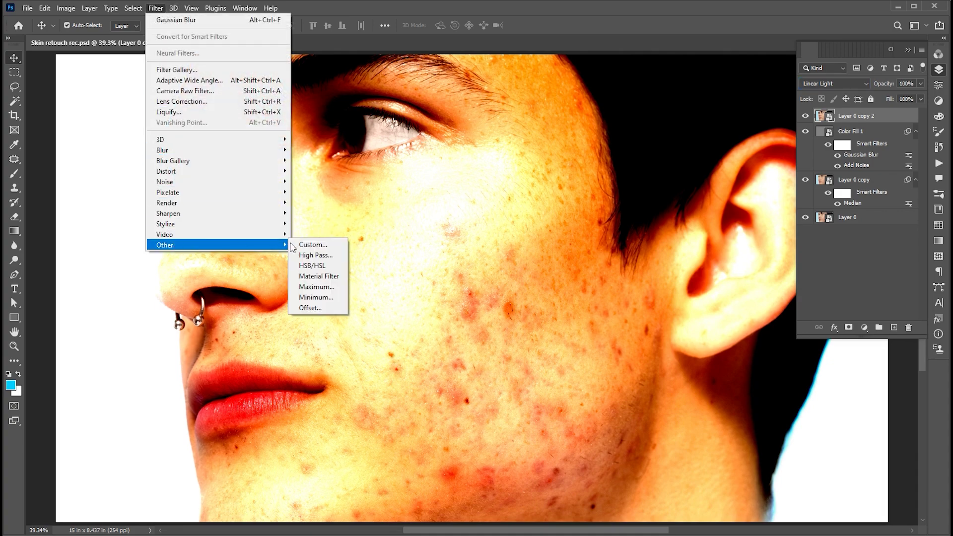
{"action": "left_click", "coordinate": [320, 255]}
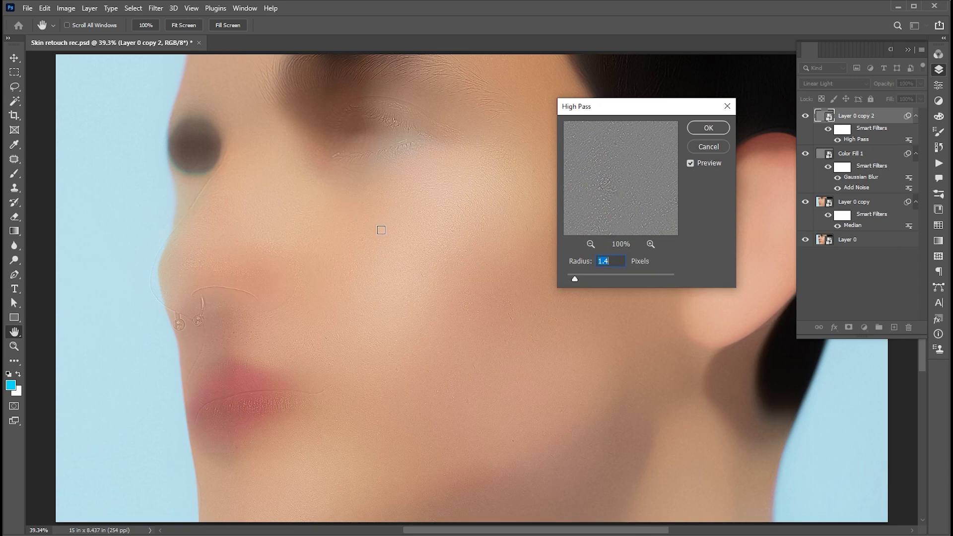
{"action": "left_click", "coordinate": [611, 262]}
{"action": "type", "text": "1.3"}
{"action": "left_click", "coordinate": [708, 129]}
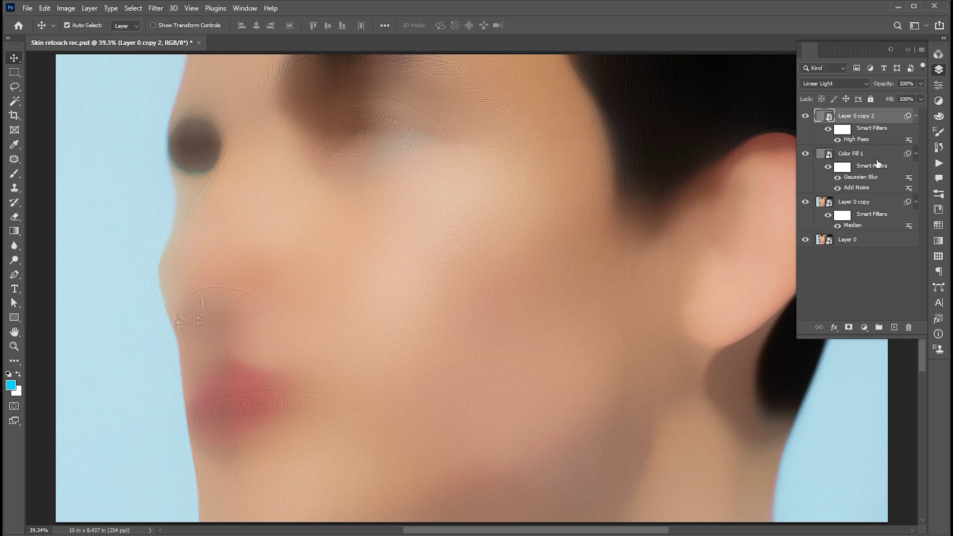
- Group the three retouch layers into Group 1
{"action": "left_click", "coordinate": [866, 202], "text": "shift"}
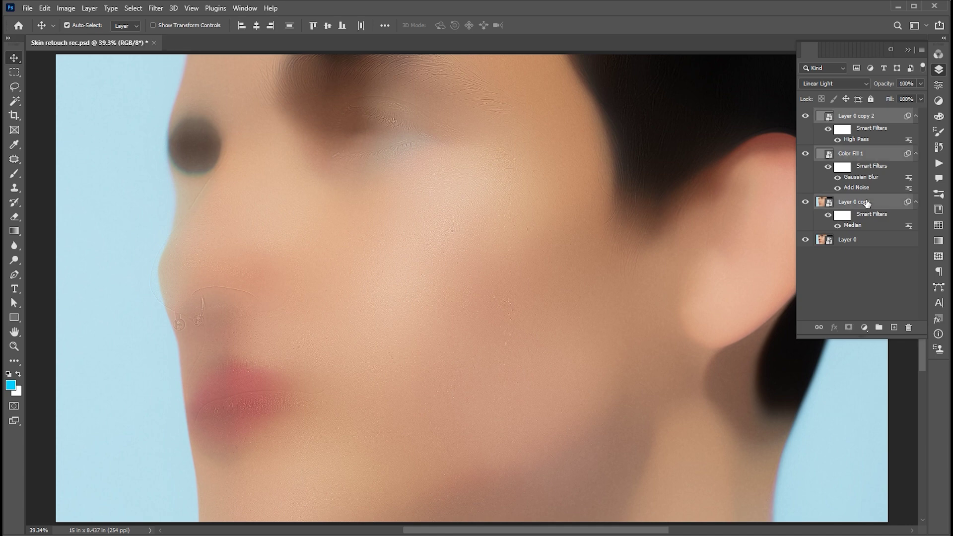
{"action": "key", "text": "ctrl+g"}
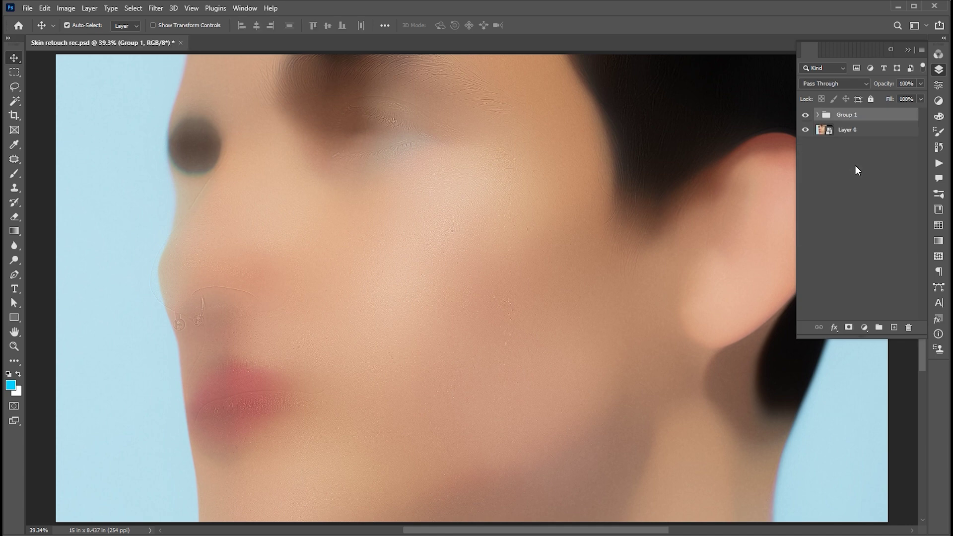
{"action": "right_click", "coordinate": [848, 115]}
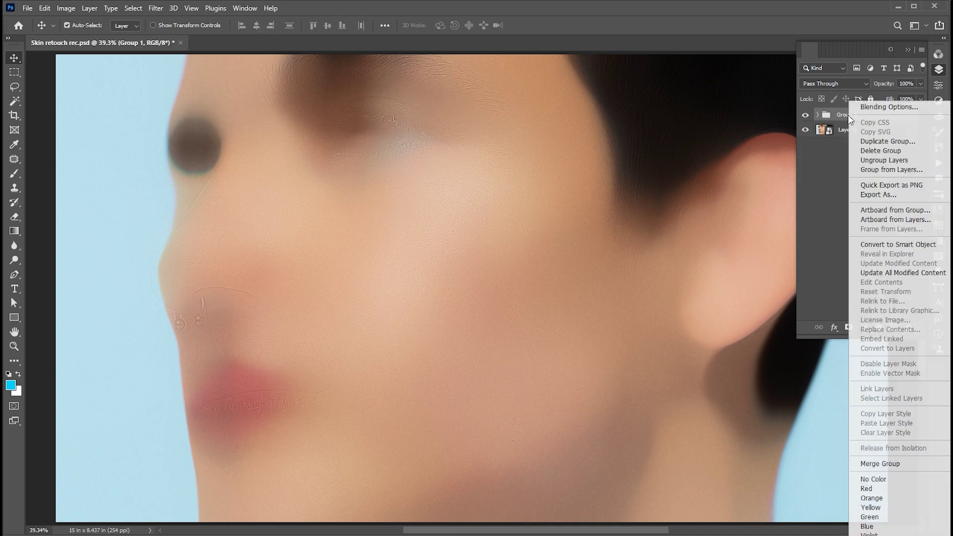
{"action": "left_click", "coordinate": [875, 108]}
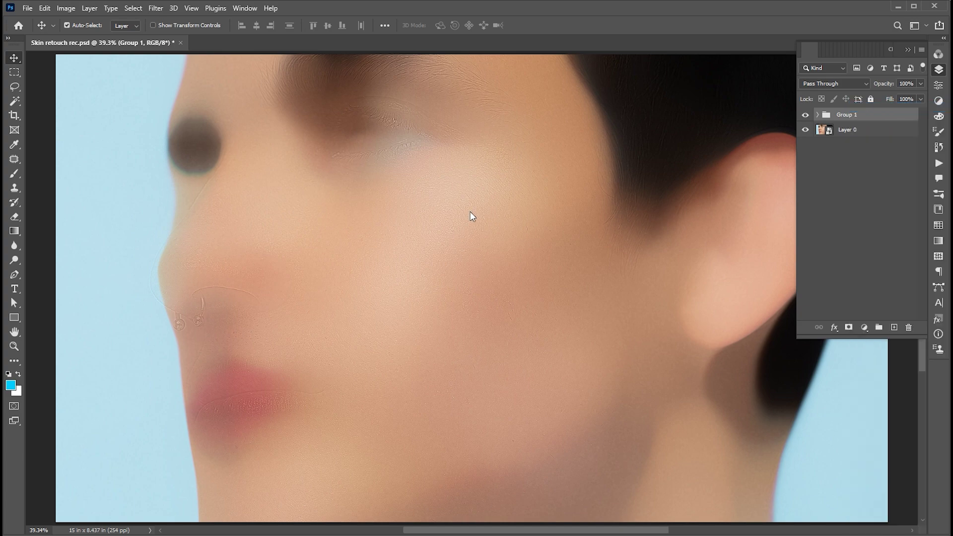
- Limit Group 1 to underlying Blend If range 0/95–173/255 and add a white layer mask
{"action": "left_click_drag", "start_coordinate": [786, 88], "coordinate": [619, 51]}
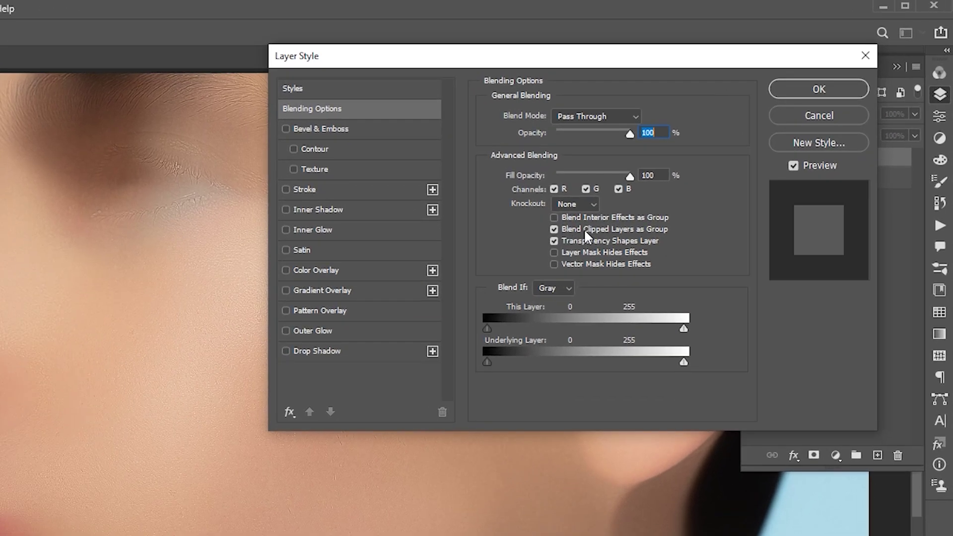
{"action": "key", "text": "alt"}
{"action": "left_click_drag", "start_coordinate": [687, 365], "coordinate": [625, 367]}
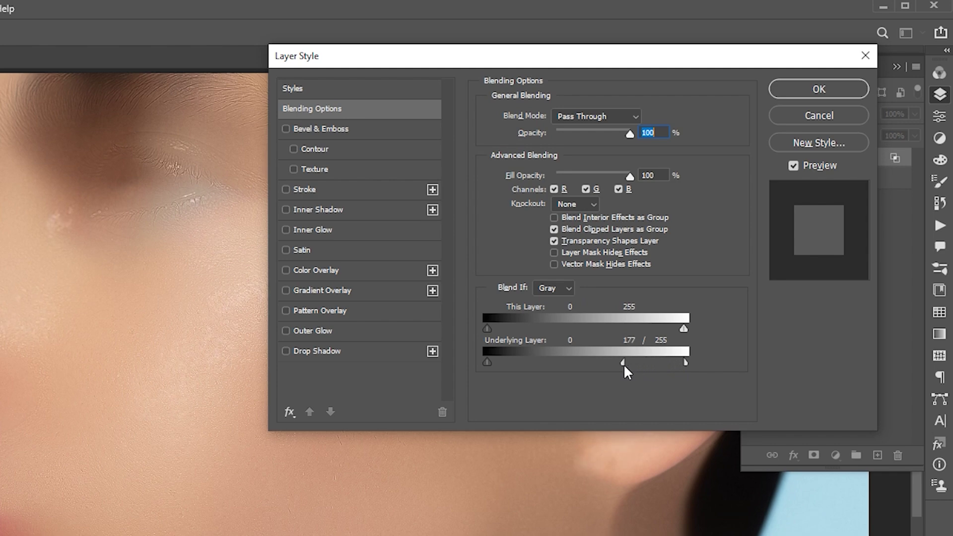
{"action": "key", "text": "alt"}
{"action": "left_click_drag", "start_coordinate": [488, 362], "coordinate": [556, 363]}
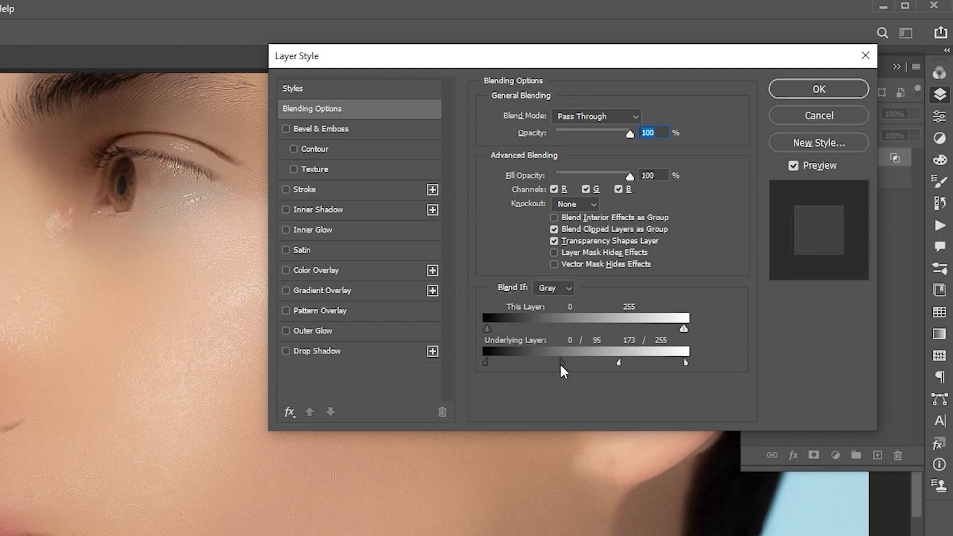
{"action": "left_click", "coordinate": [815, 94]}
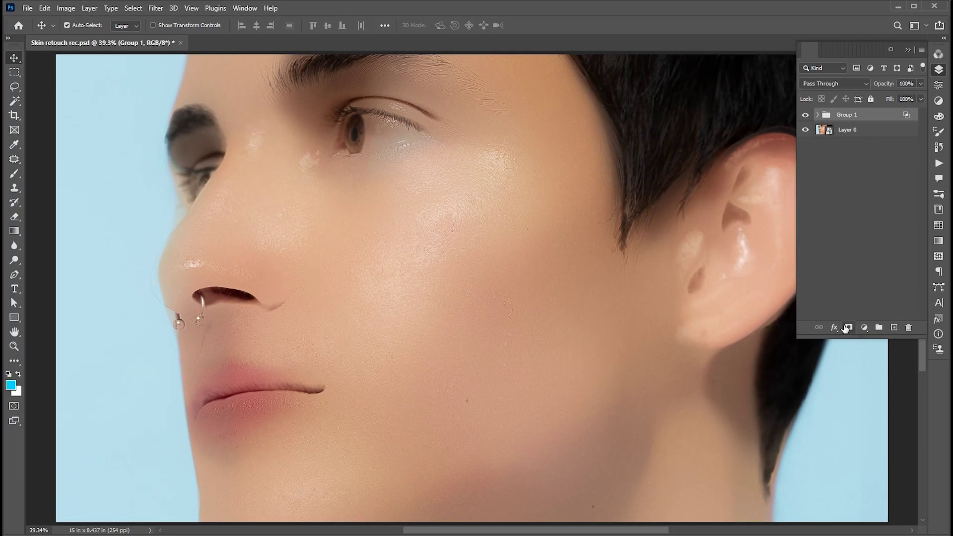
{"action": "left_click", "coordinate": [846, 329]}
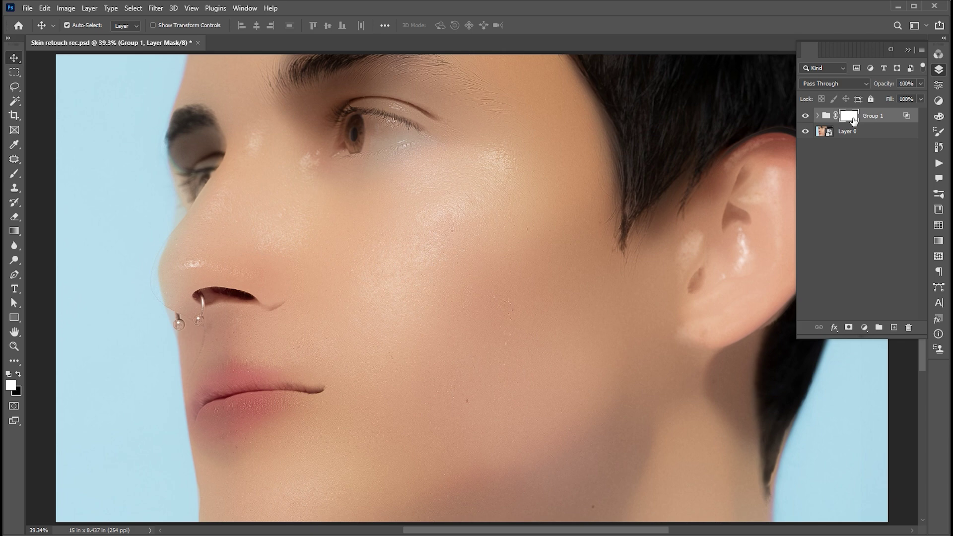
{"action": "left_click", "coordinate": [66, 9]}
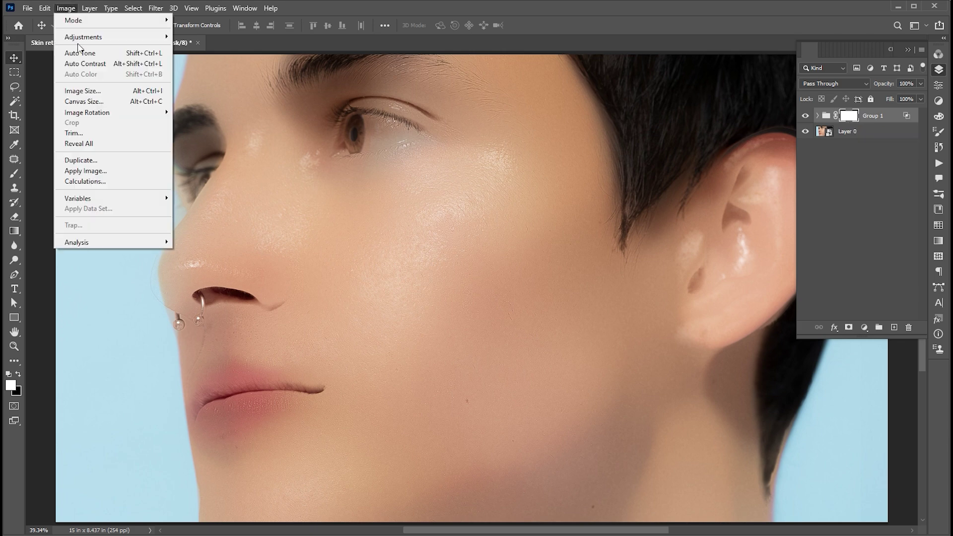
- Invert Group 1's mask to black, then paint white at 18% brush flow over a cheek blemish
{"action": "mouse_move", "coordinate": [94, 37]}
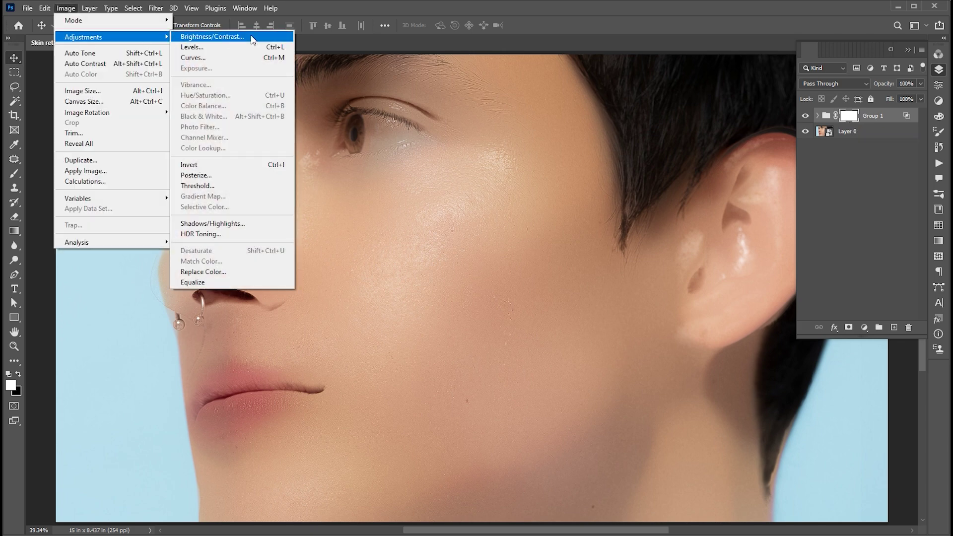
{"action": "left_click", "coordinate": [247, 165]}
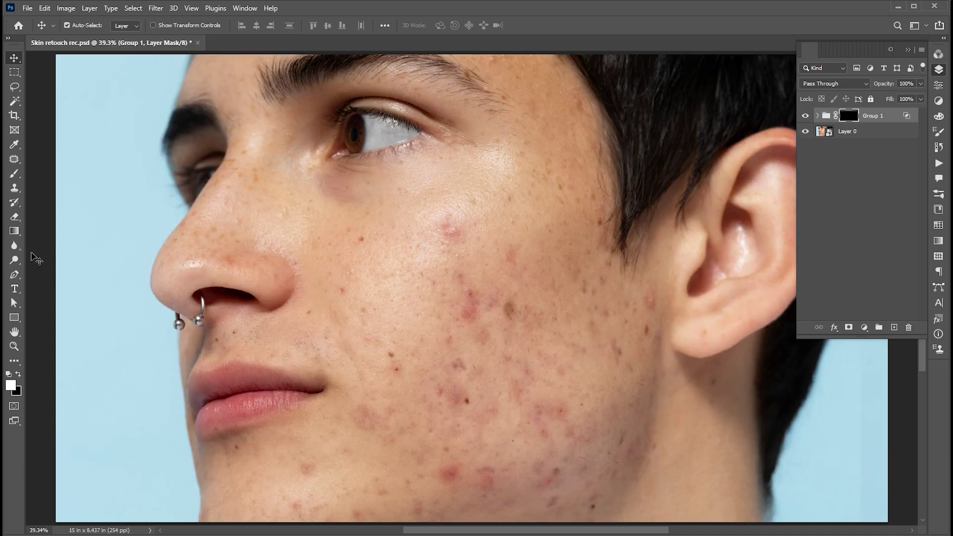
{"action": "left_click", "coordinate": [13, 175]}
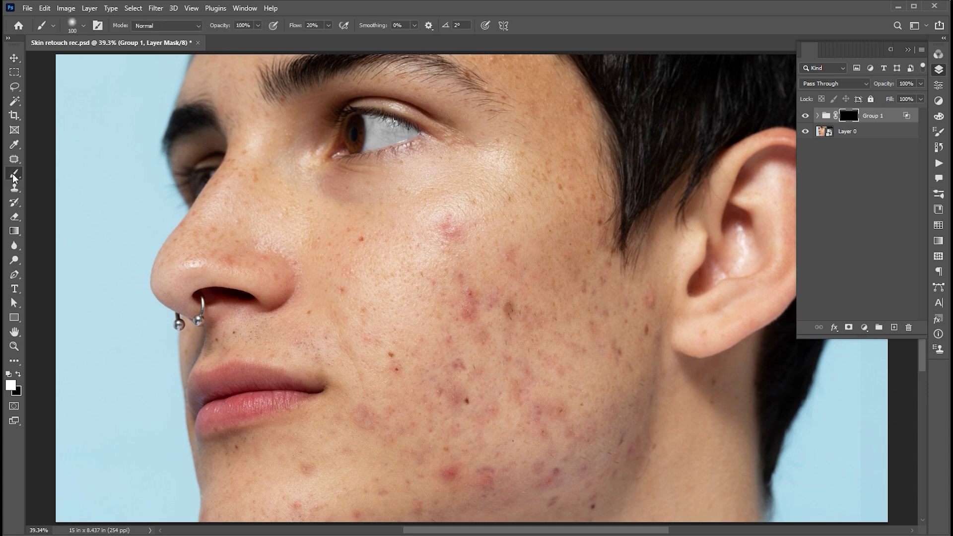
{"action": "left_click", "coordinate": [328, 26]}
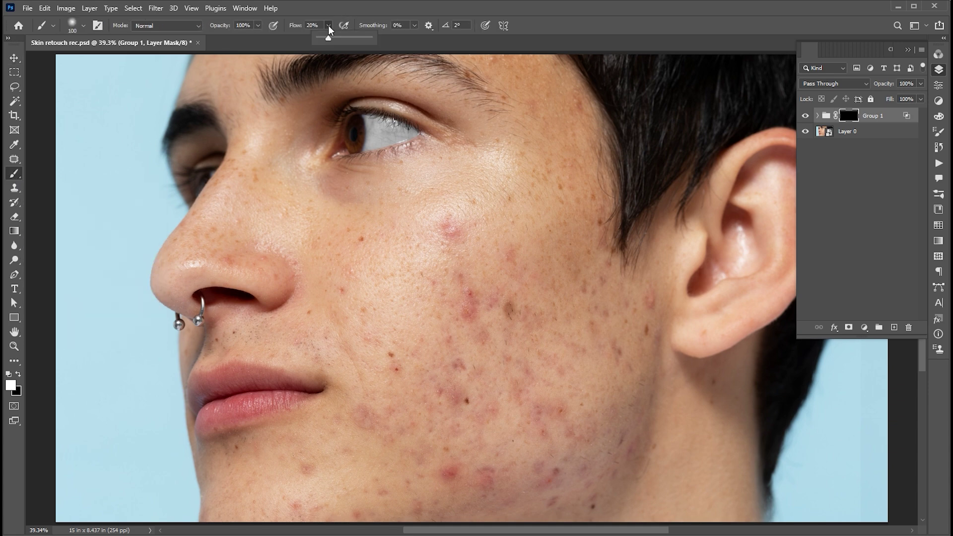
{"action": "left_click", "coordinate": [293, 26]}
{"action": "type", "text": "18"}
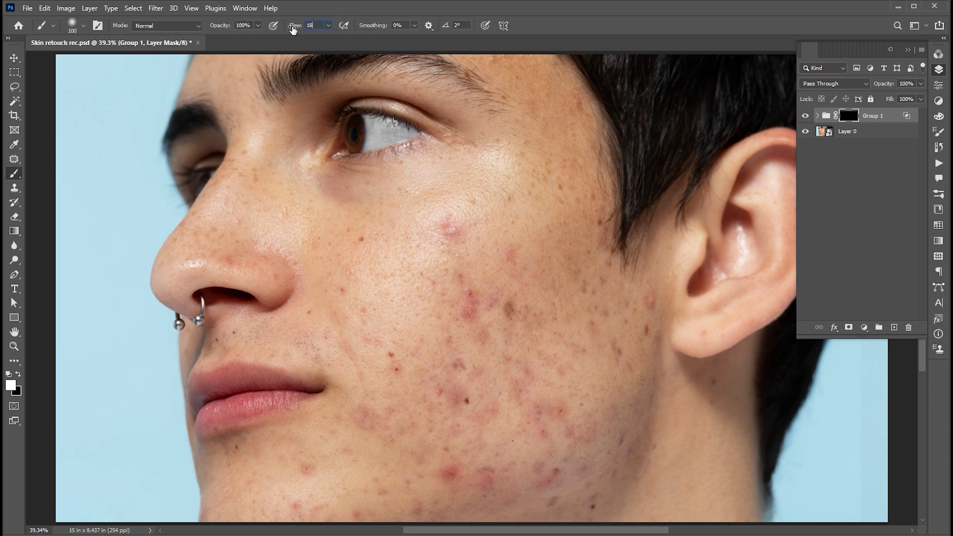
{"action": "left_click", "coordinate": [11, 385]}
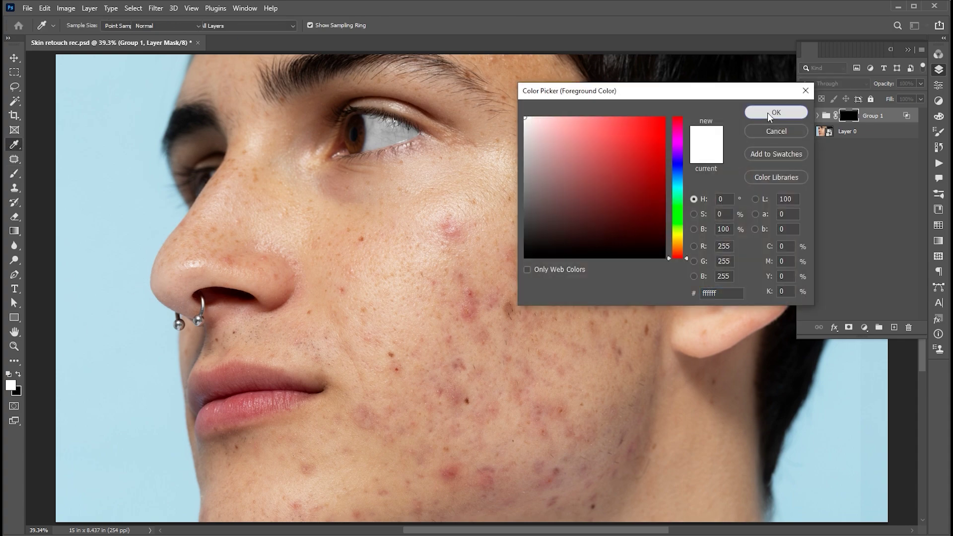
{"action": "left_click", "coordinate": [776, 112]}
{"action": "left_click", "coordinate": [447, 223]}
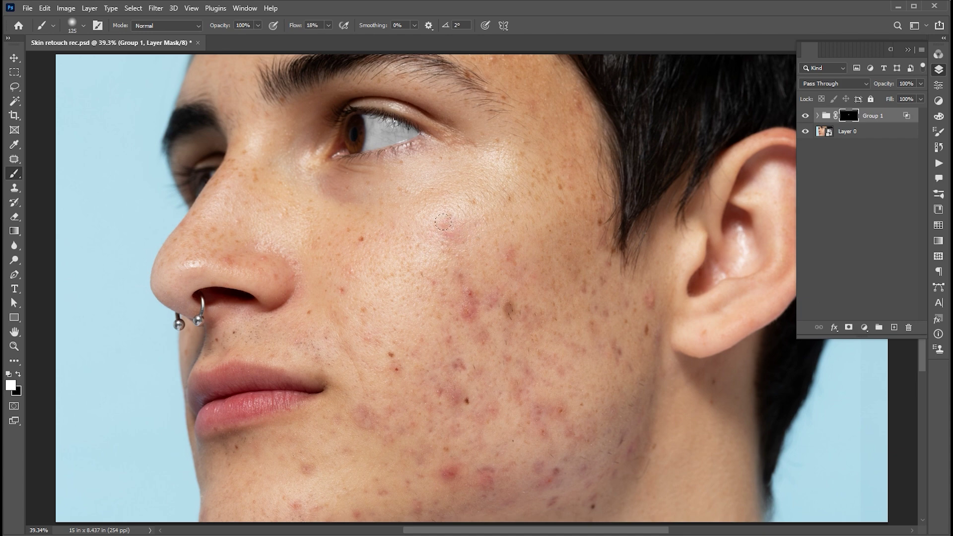
- Paint smoothing over the red blemishes across the cheek and down to the jaw
{"action": "left_click", "coordinate": [466, 304]}
{"action": "left_click", "coordinate": [509, 310]}
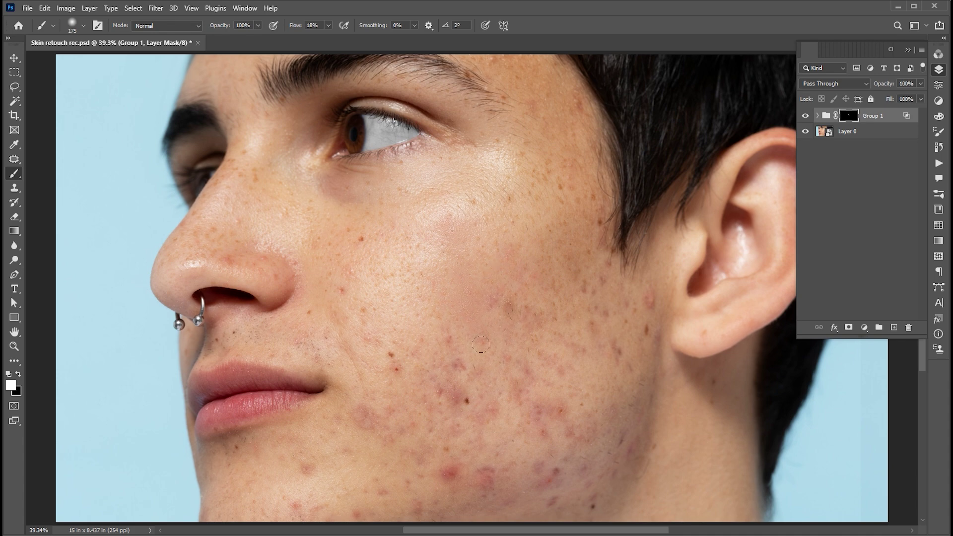
{"action": "left_click", "coordinate": [449, 342]}
{"action": "left_click", "coordinate": [458, 365]}
{"action": "left_click", "coordinate": [396, 368]}
{"action": "left_click", "coordinate": [457, 398]}
{"action": "left_click", "coordinate": [365, 413]}
{"action": "left_click", "coordinate": [509, 309]}
{"action": "scroll", "coordinate": [431, 435], "scroll_direction": "down", "scroll_amount": 1}
{"action": "left_click", "coordinate": [450, 443]}
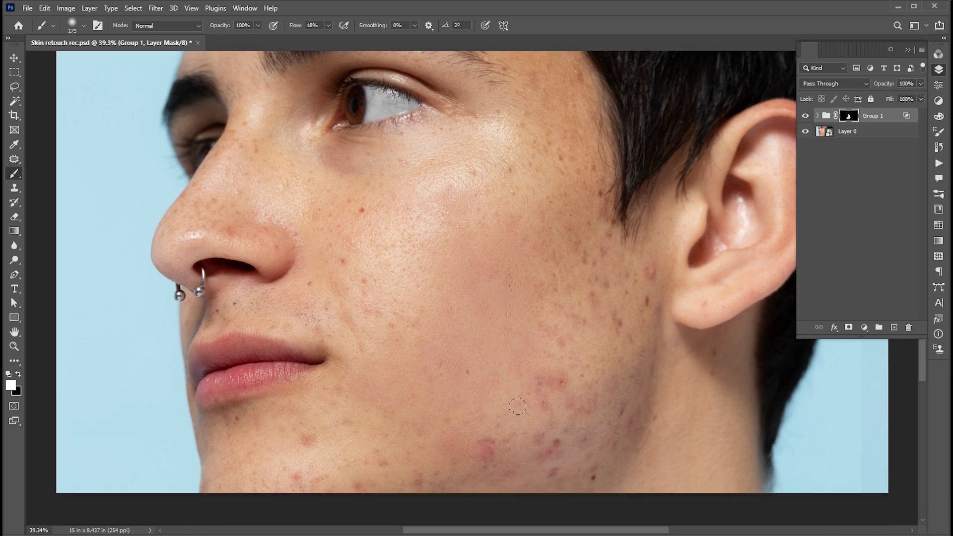
{"action": "scroll", "coordinate": [561, 209], "scroll_direction": "up", "scroll_amount": 3}
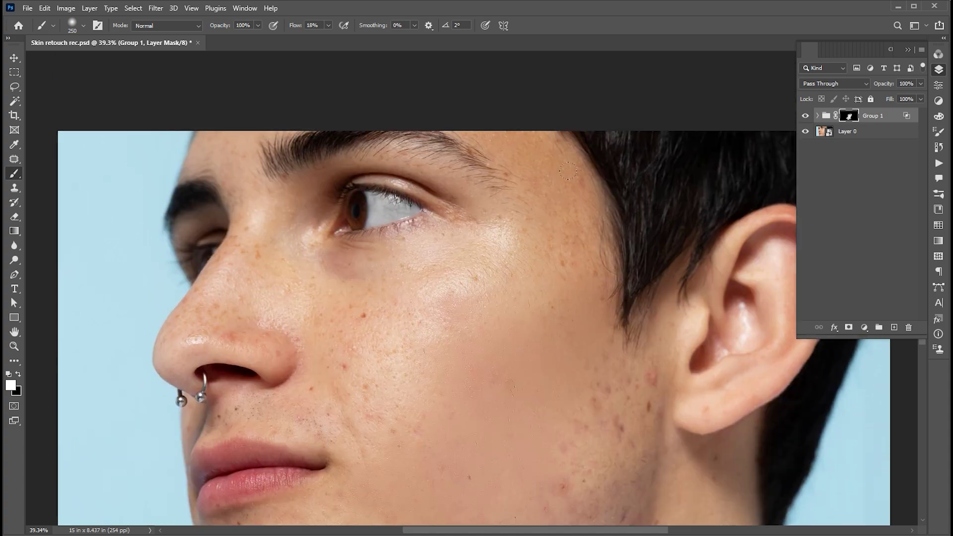
- With a smaller brush, smooth the blemishes along the jaw and chin
{"action": "left_click_drag", "start_coordinate": [271, 334], "coordinate": [323, 285]}
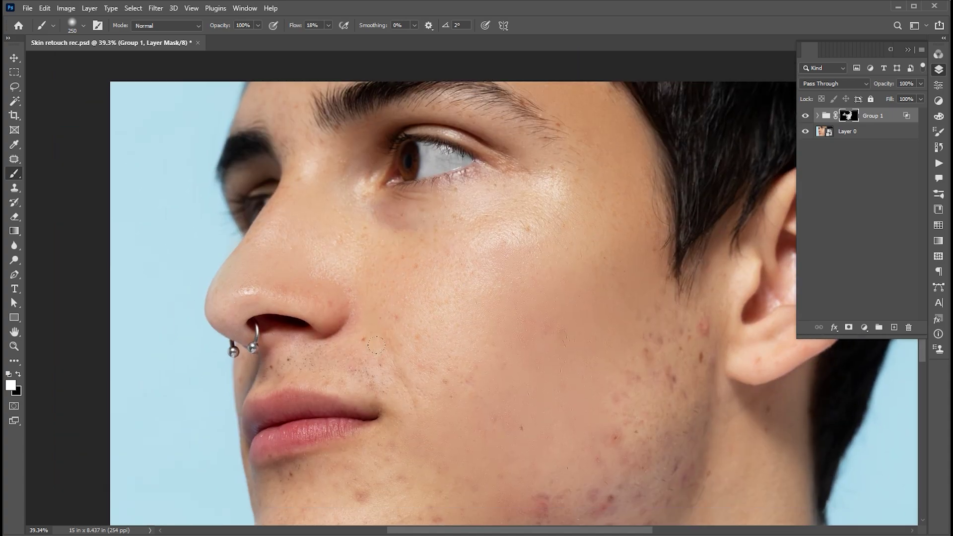
{"action": "key", "text": "bracketleft"}
{"action": "key", "text": "bracketleft"}
{"action": "left_click_drag", "start_coordinate": [399, 376], "coordinate": [394, 287]}
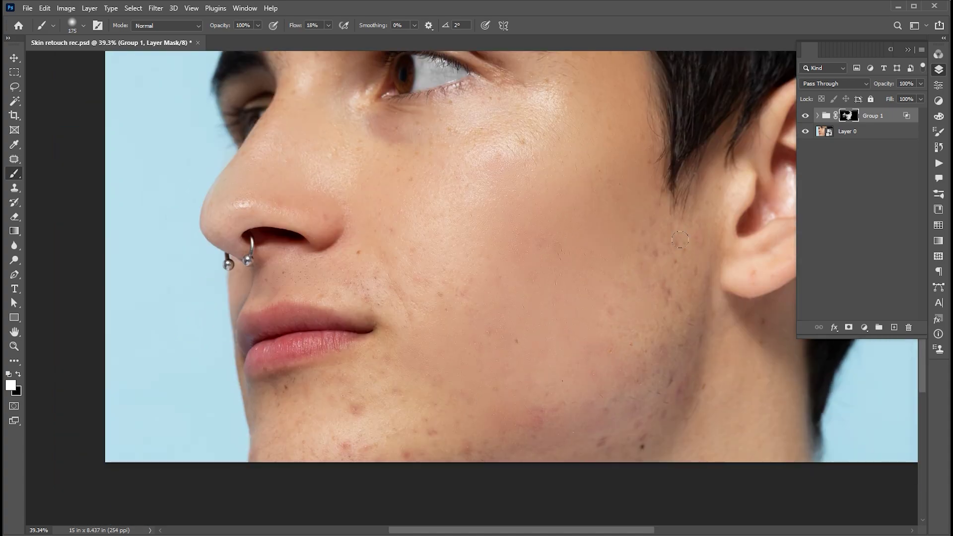
{"action": "left_click", "coordinate": [683, 393]}
{"action": "left_click", "coordinate": [409, 457]}
{"action": "left_click", "coordinate": [357, 409]}
{"action": "left_click", "coordinate": [270, 399]}
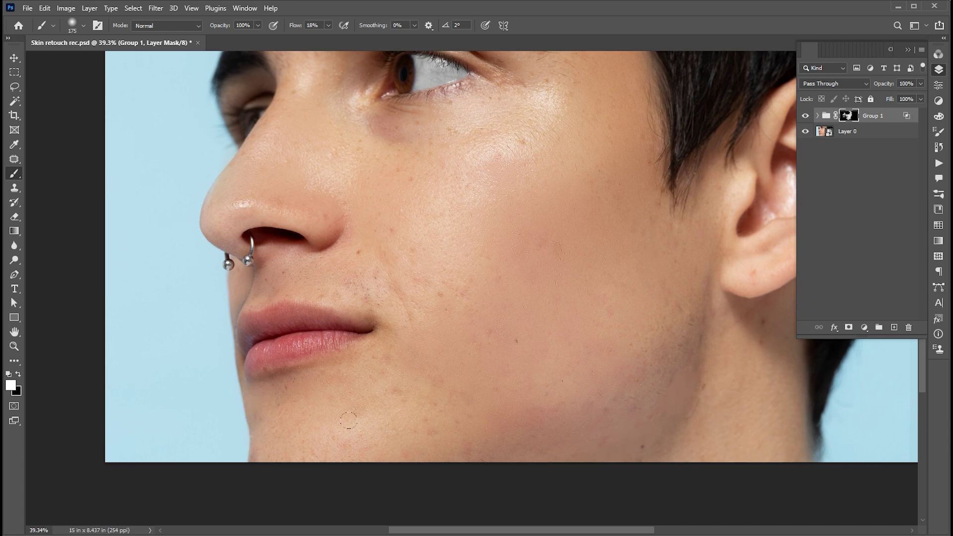
- Lower the brush flow to 8% for gentler painting on the forehead and cheek
{"action": "left_click_drag", "start_coordinate": [451, 275], "coordinate": [422, 337]}
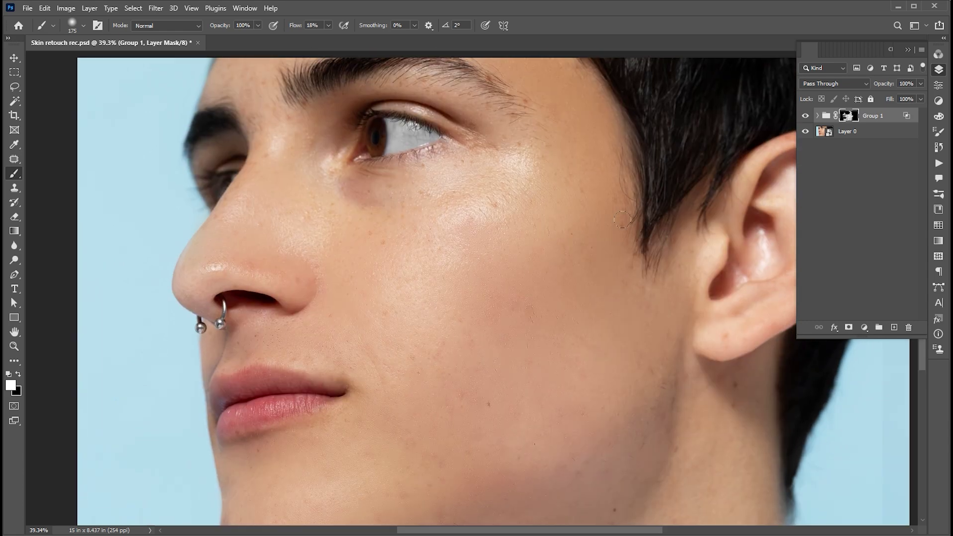
{"action": "left_click_drag", "start_coordinate": [622, 219], "coordinate": [592, 258]}
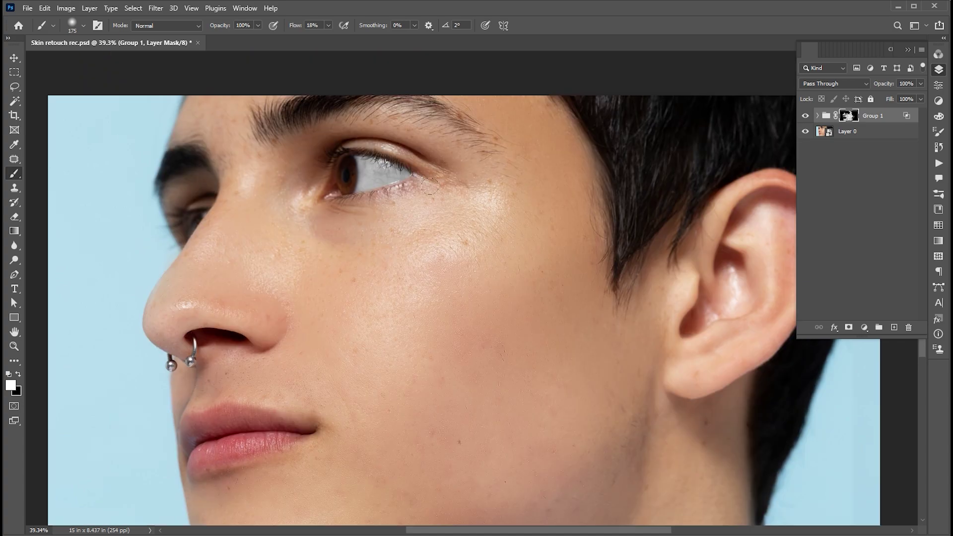
{"action": "scroll", "coordinate": [430, 186], "scroll_direction": "up", "scroll_amount": 1}
{"action": "key", "text": "shift+0"}
{"action": "key", "text": "shift+8"}
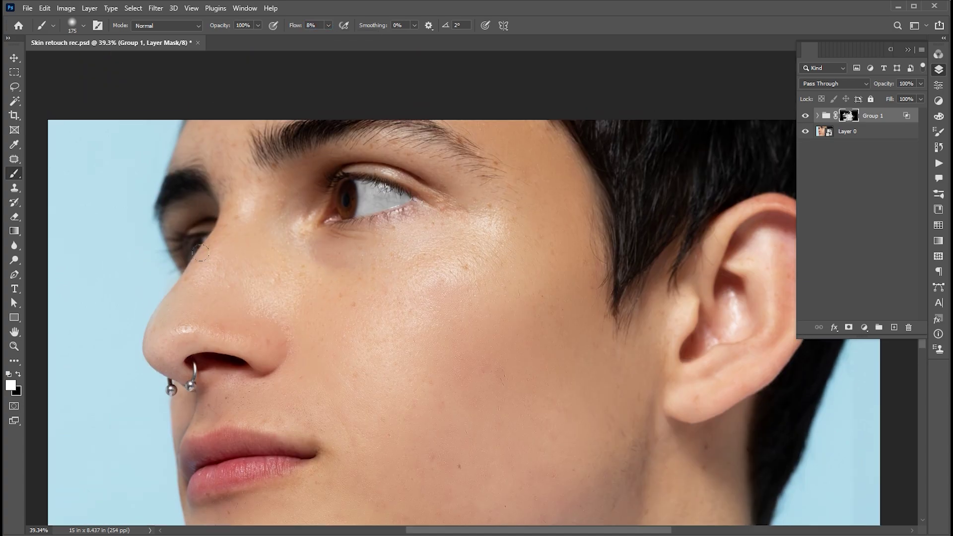
{"action": "mouse_move", "coordinate": [200, 254]}
{"action": "left_mouse_down"}
{"action": "mouse_move", "coordinate": [216, 299]}
{"action": "mouse_move", "coordinate": [187, 198]}
{"action": "left_mouse_up"}
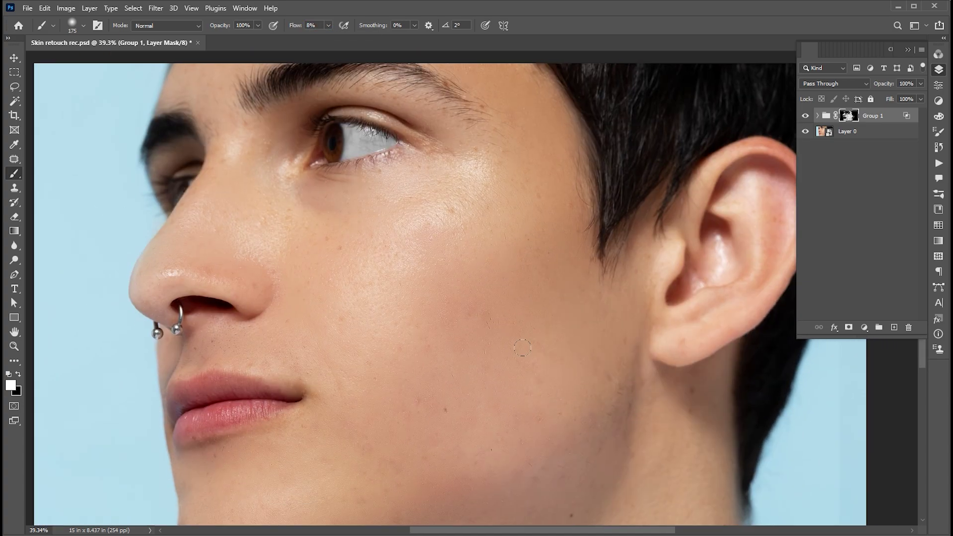
{"action": "key", "text": "v"}
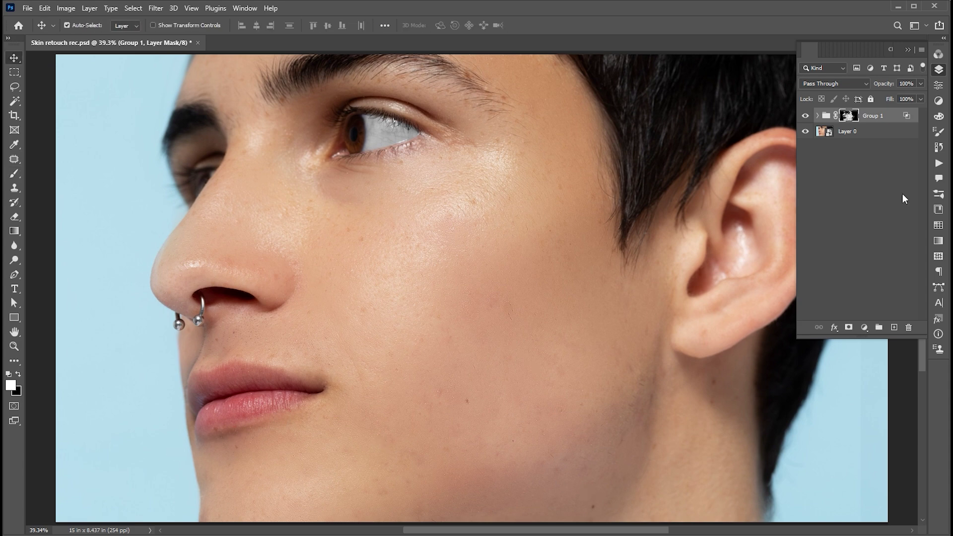
- Compare before and after, delete Group 1's layer mask, then hide the group
{"action": "left_click", "coordinate": [806, 117]}
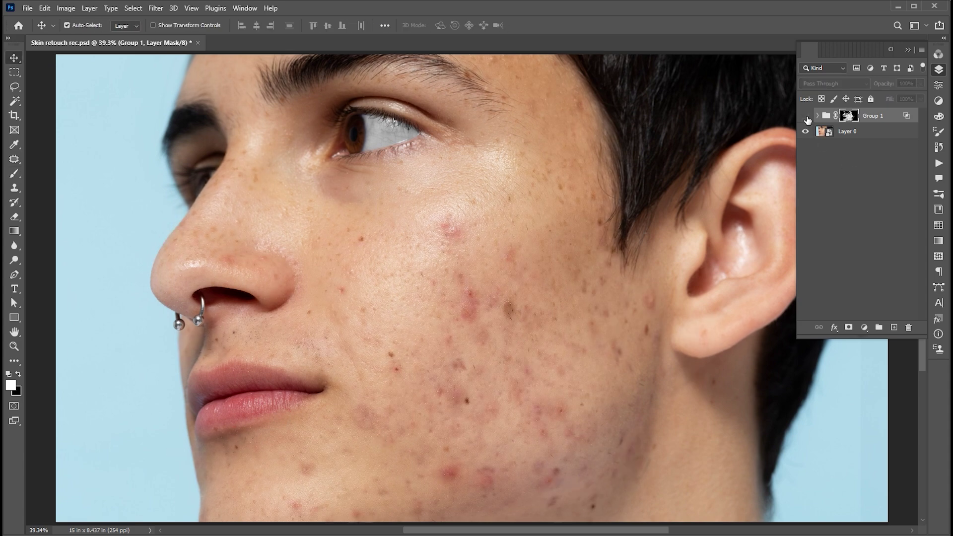
{"action": "left_click", "coordinate": [806, 118]}
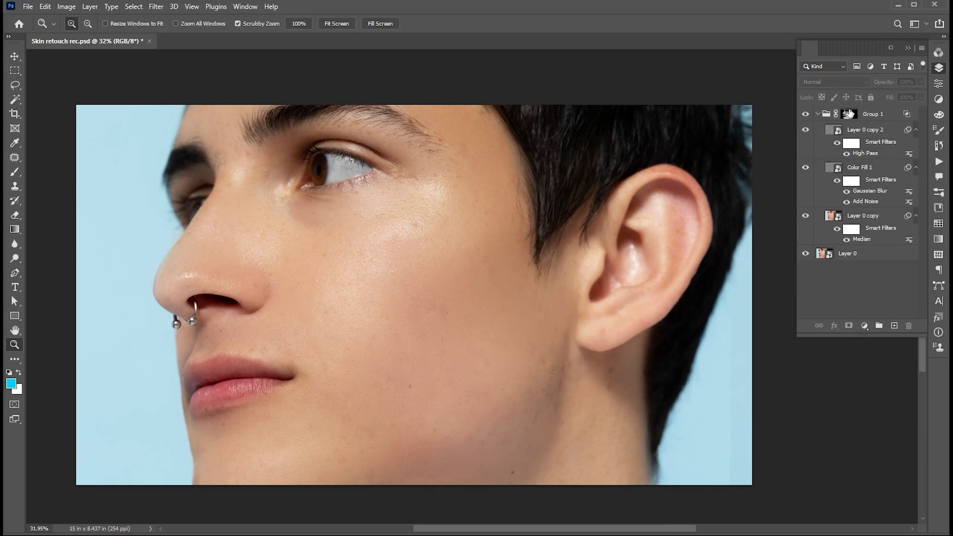
{"action": "right_click", "coordinate": [850, 114]}
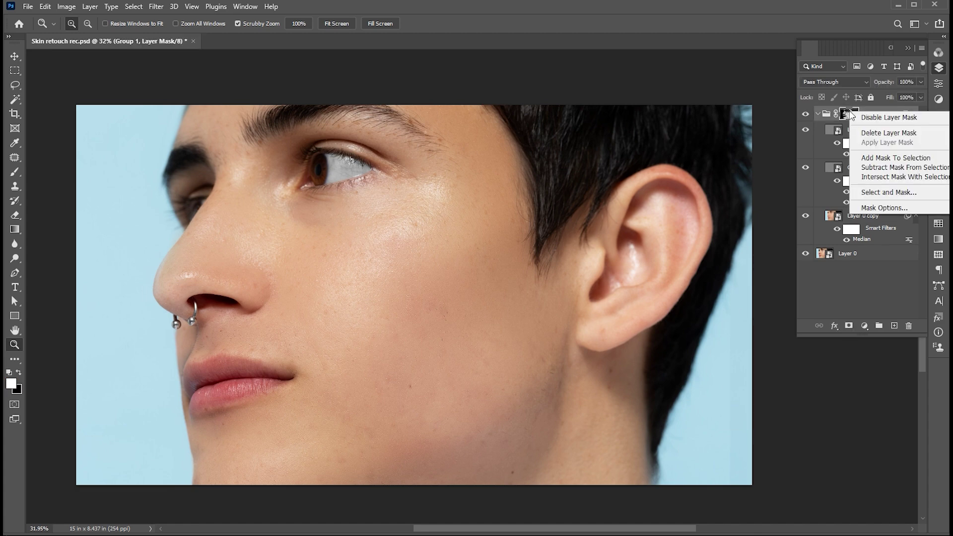
{"action": "left_click", "coordinate": [868, 133]}
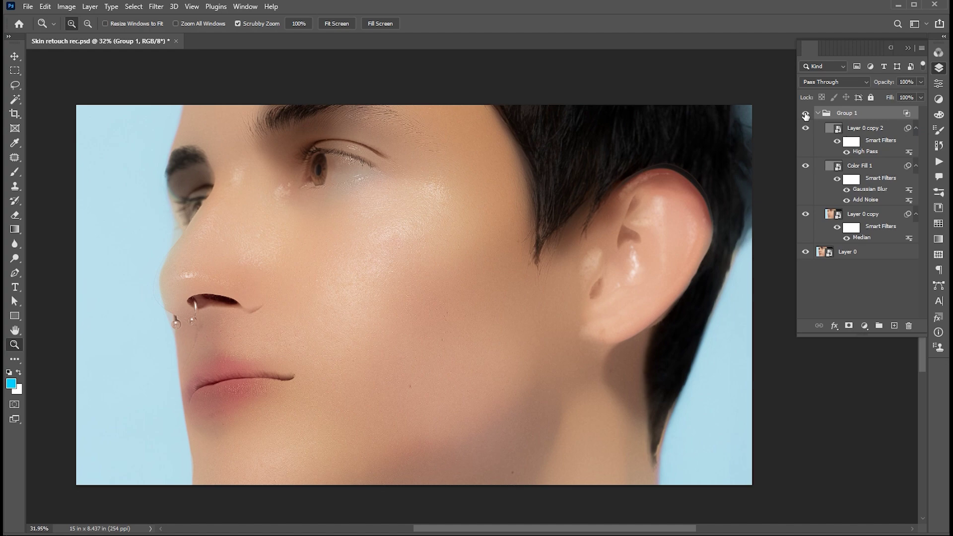
{"action": "left_click", "coordinate": [806, 114]}
- Replace Layer 0's contents with the young-woman-being-confident-with-her-acne photo and zoom in on her face
{"action": "left_click", "coordinate": [858, 254]}
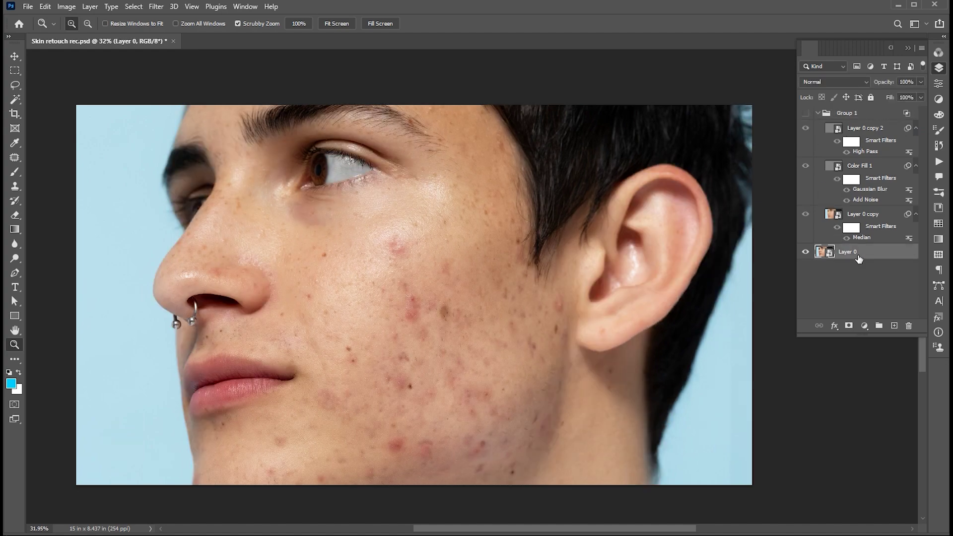
{"action": "right_click", "coordinate": [854, 255]}
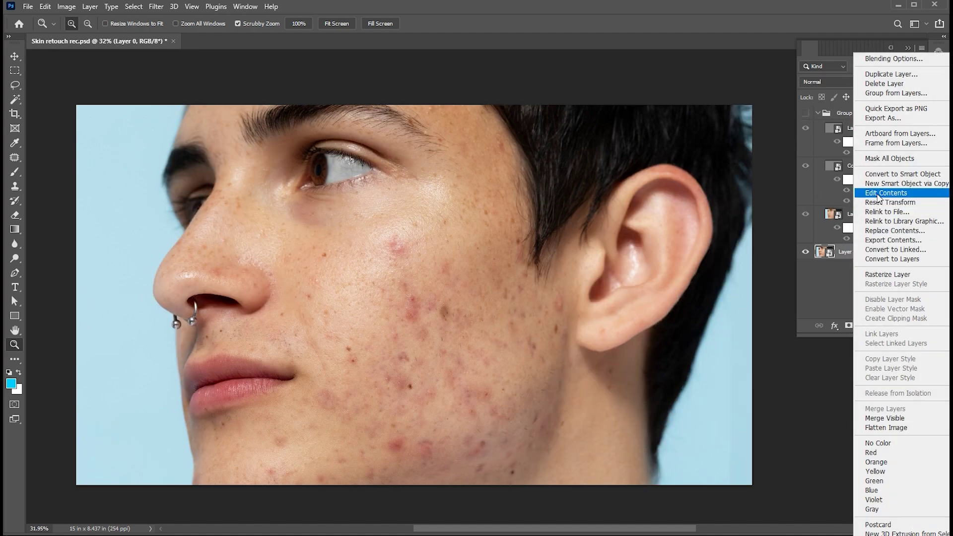
{"action": "left_click", "coordinate": [889, 230]}
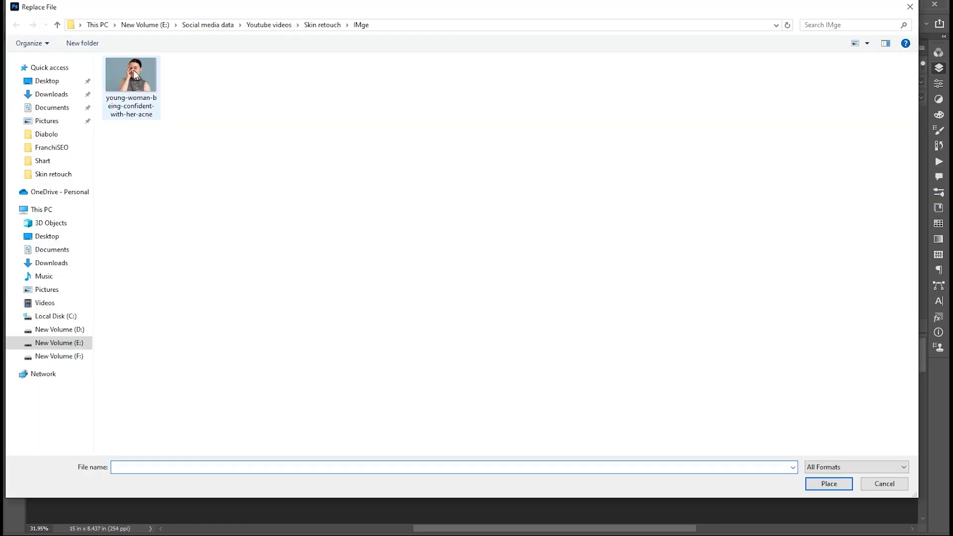
{"action": "left_click", "coordinate": [131, 74]}
{"action": "left_click", "coordinate": [829, 483]}
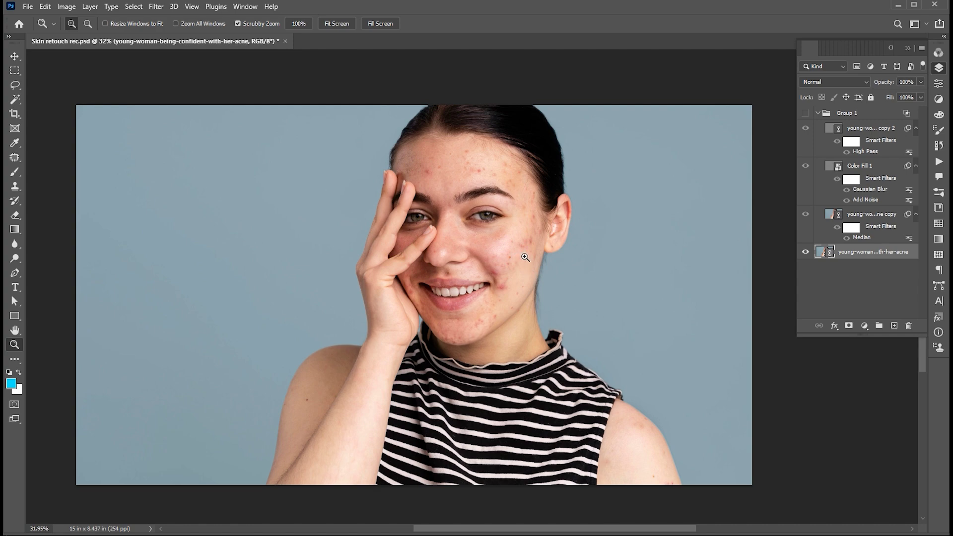
{"action": "left_click_drag", "start_coordinate": [526, 257], "coordinate": [511, 283]}
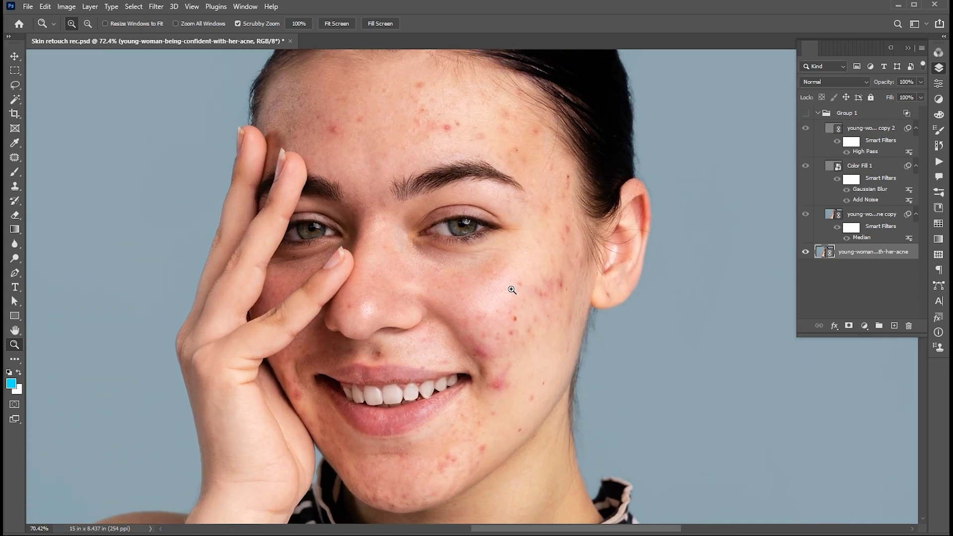
- Show Group 1, give it a black concealing mask, zoom to 113%, and set brush flow to 18%
{"action": "key", "text": "v"}
{"action": "left_click", "coordinate": [805, 114]}
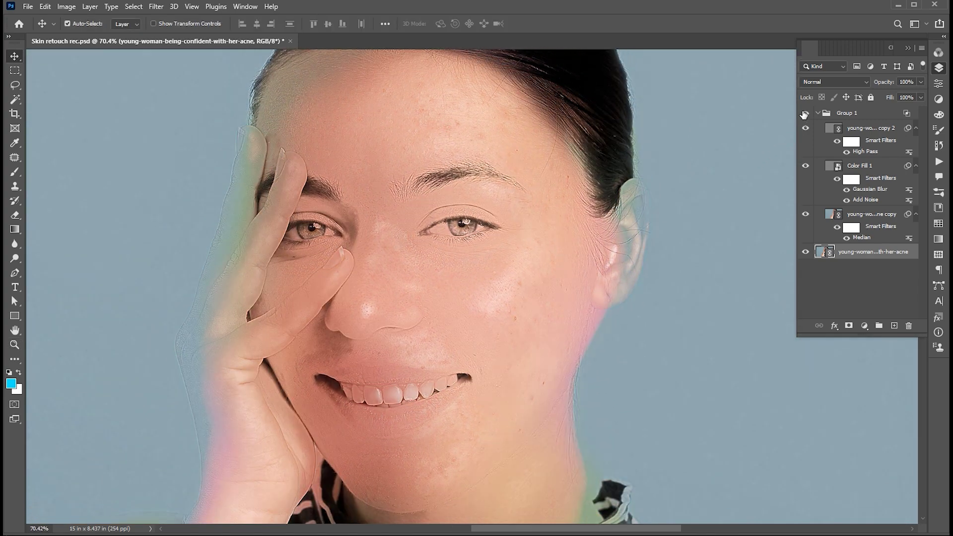
{"action": "left_click", "coordinate": [866, 114]}
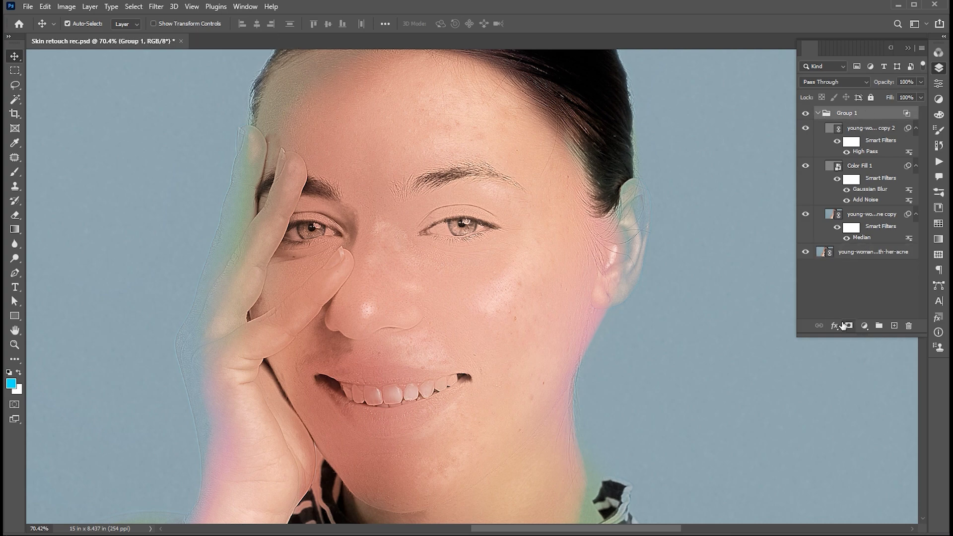
{"action": "left_click", "coordinate": [849, 326]}
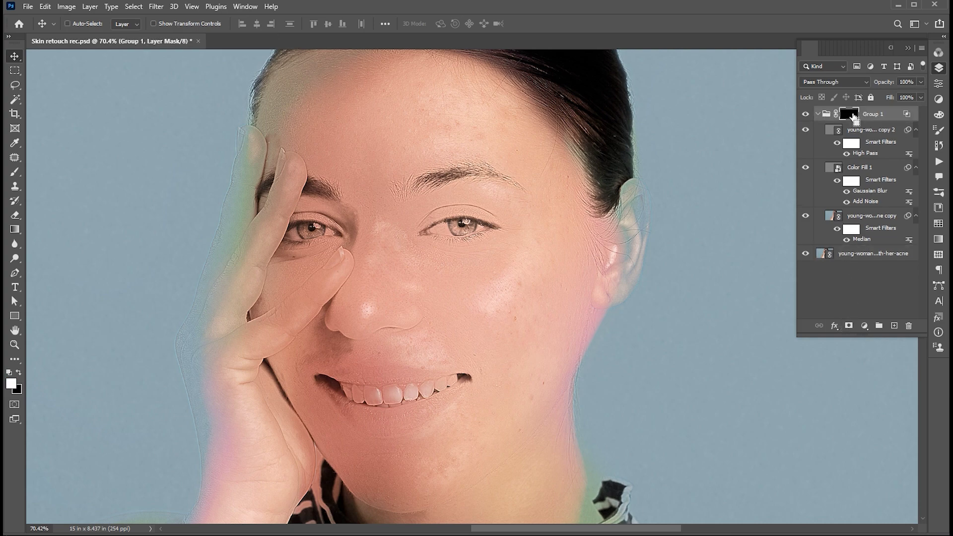
{"action": "key", "text": "z"}
{"action": "left_click_drag", "start_coordinate": [517, 251], "coordinate": [536, 257]}
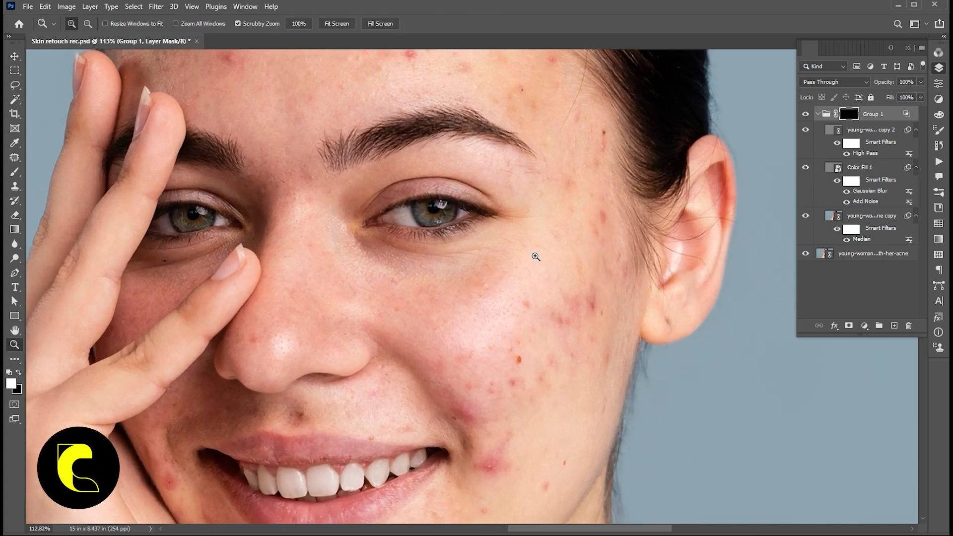
{"action": "left_click", "coordinate": [15, 171]}
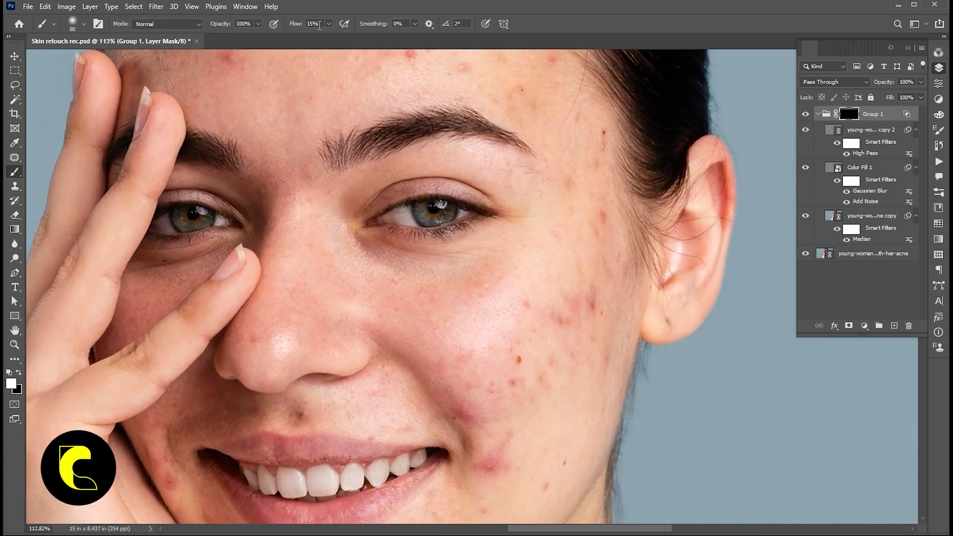
{"action": "type", "text": "18"}
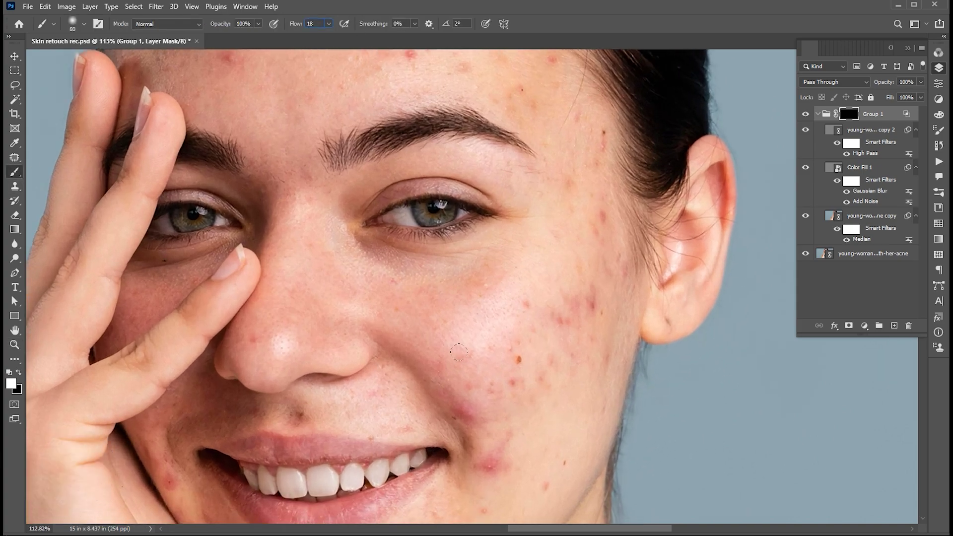
{"action": "key", "text": "Return"}
- Paint smoothing onto the forehead, temple, mouth and chin skin
{"action": "scroll", "coordinate": [399, 124], "scroll_direction": "up", "scroll_amount": 5}
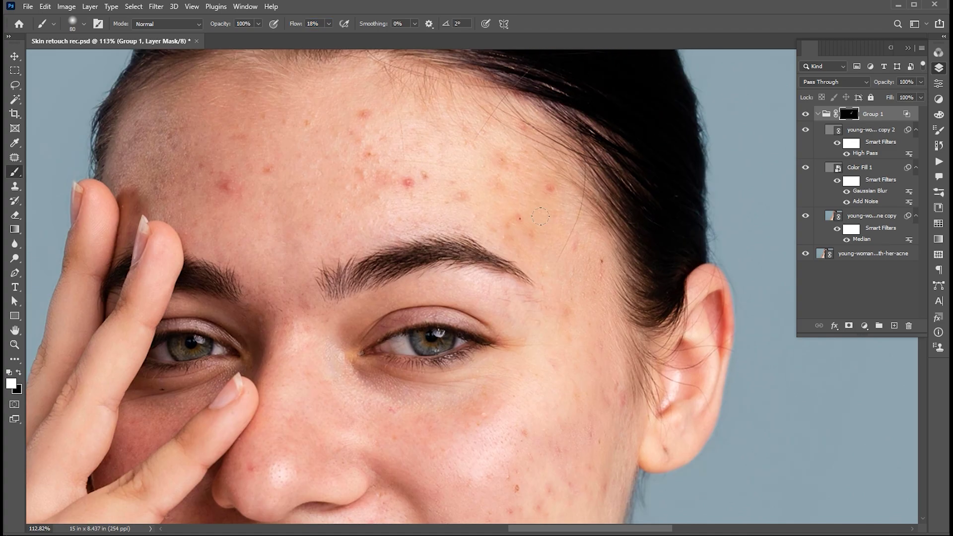
{"action": "left_click", "coordinate": [225, 185]}
{"action": "left_click_drag", "start_coordinate": [119, 137], "coordinate": [131, 162]}
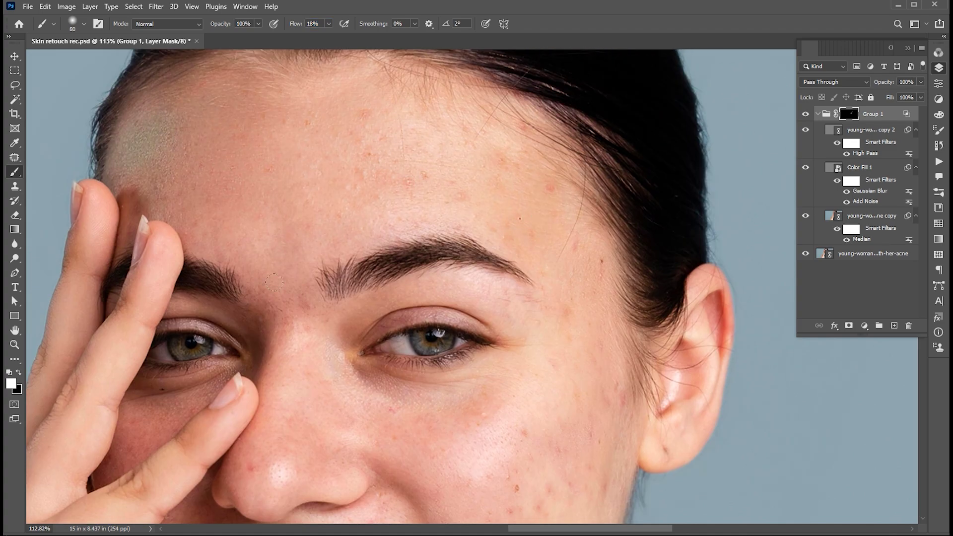
{"action": "scroll", "coordinate": [274, 282], "scroll_direction": "down", "scroll_amount": 8}
{"action": "scroll", "coordinate": [559, 235], "scroll_direction": "down", "scroll_amount": 2}
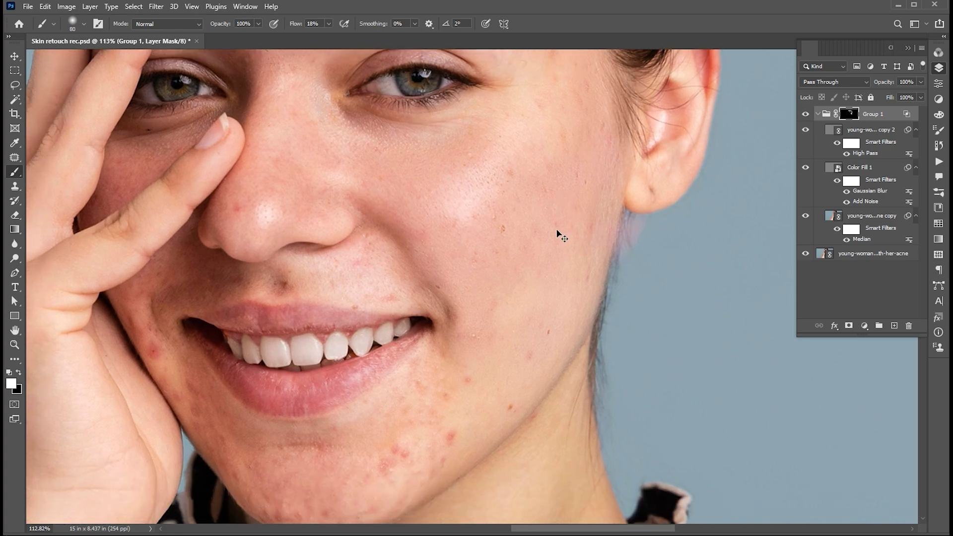
{"action": "scroll", "coordinate": [561, 238], "scroll_direction": "down", "scroll_amount": 4}
{"action": "scroll", "coordinate": [561, 237], "scroll_direction": "left", "scroll_amount": 4}
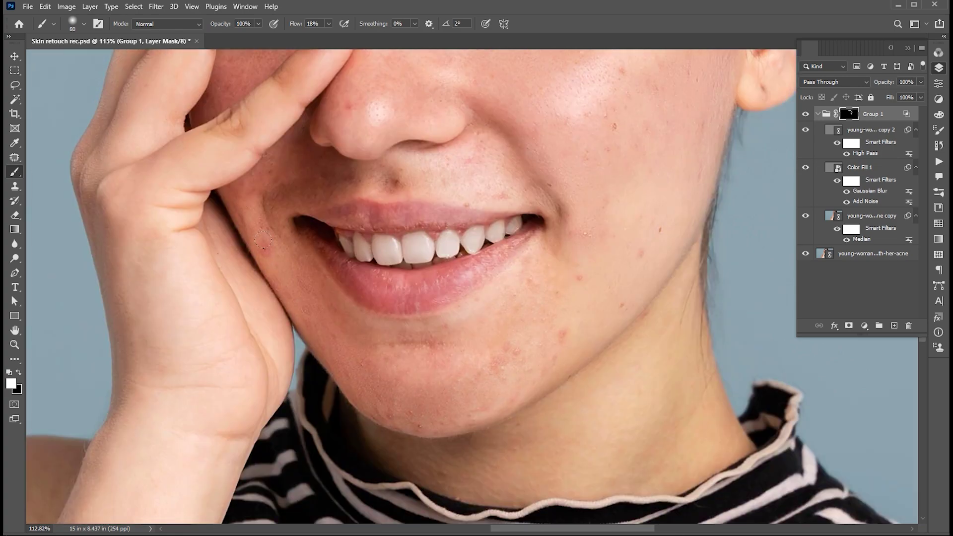
{"action": "mouse_move", "coordinate": [264, 241]}
{"action": "left_mouse_down"}
{"action": "mouse_move", "coordinate": [442, 186]}
{"action": "mouse_move", "coordinate": [551, 239]}
{"action": "mouse_move", "coordinate": [331, 353]}
{"action": "left_mouse_up"}
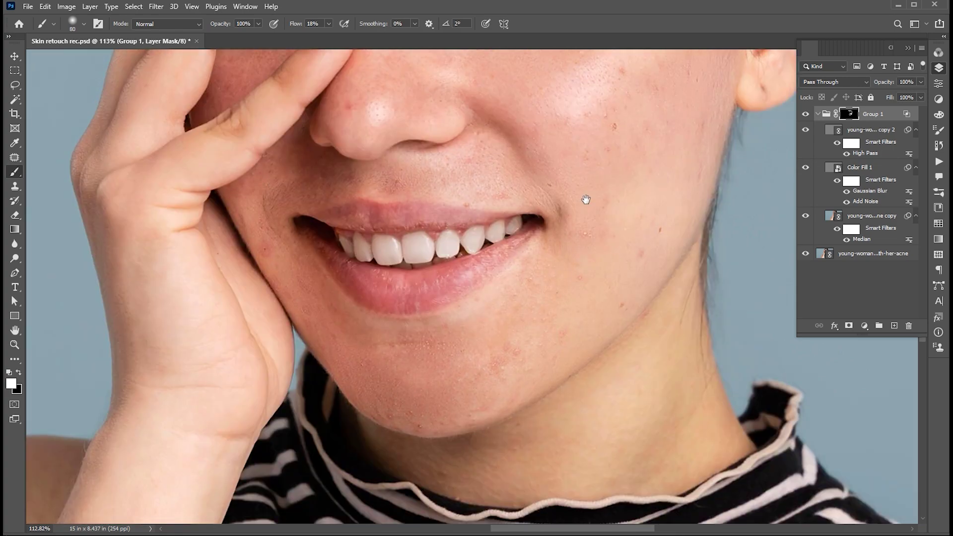
- Paint smoothing under the eye and on the right cheek, then fit the image on screen
{"action": "left_click_drag", "start_coordinate": [586, 199], "coordinate": [576, 358]}
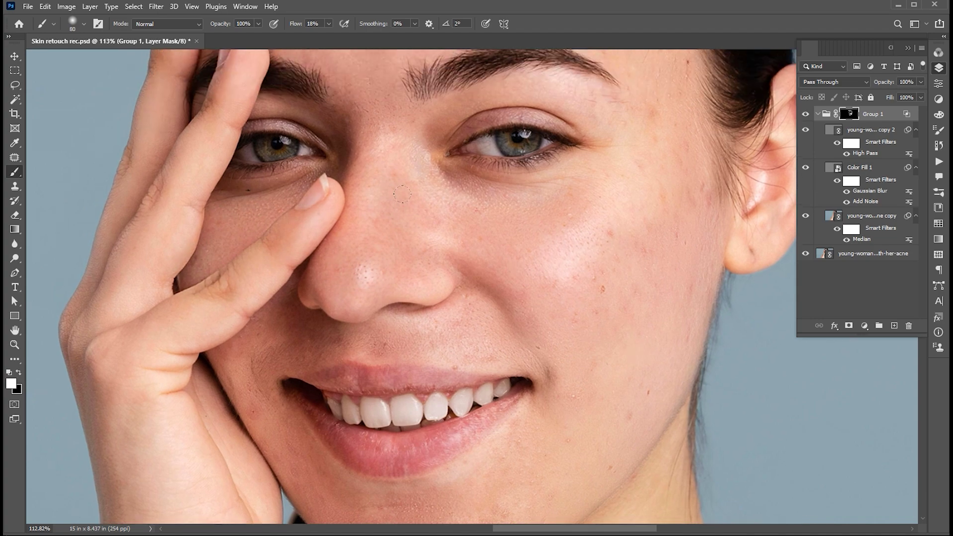
{"action": "mouse_move", "coordinate": [403, 195]}
{"action": "left_mouse_down"}
{"action": "mouse_move", "coordinate": [496, 139]}
{"action": "mouse_move", "coordinate": [571, 149]}
{"action": "mouse_move", "coordinate": [589, 286]}
{"action": "left_mouse_up"}
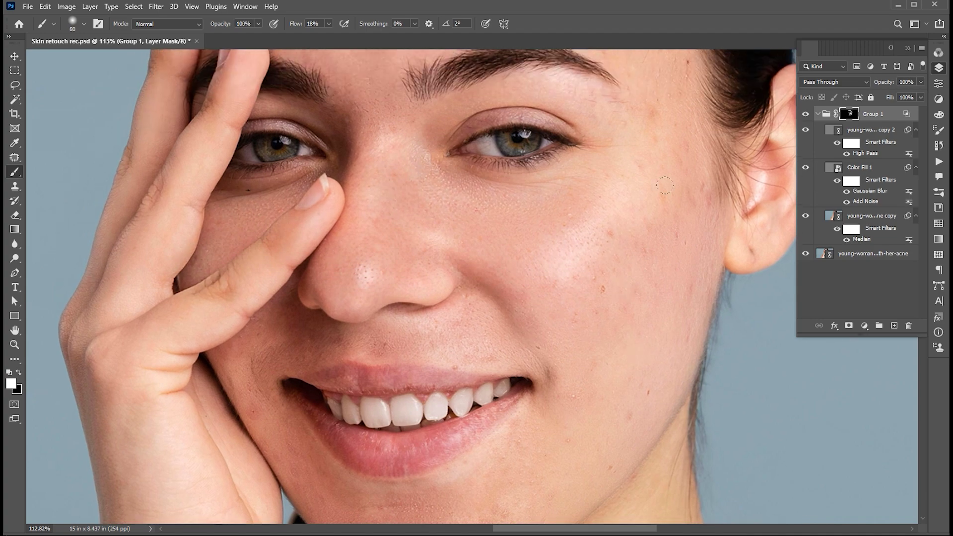
{"action": "left_click_drag", "start_coordinate": [666, 186], "coordinate": [640, 247]}
{"action": "left_click_drag", "start_coordinate": [596, 357], "coordinate": [581, 184]}
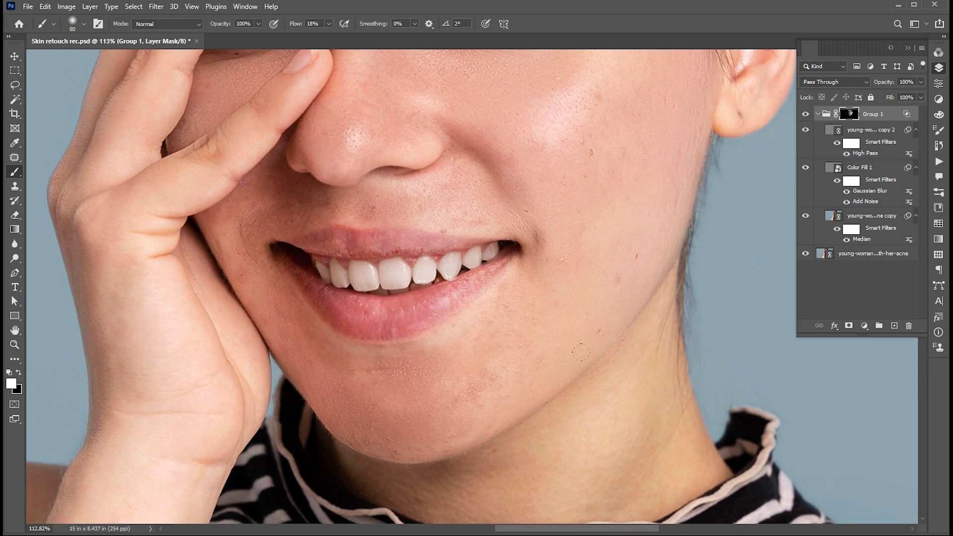
{"action": "key", "text": "ctrl+0"}
{"action": "key", "text": "v"}
{"action": "left_click", "coordinate": [806, 114]}
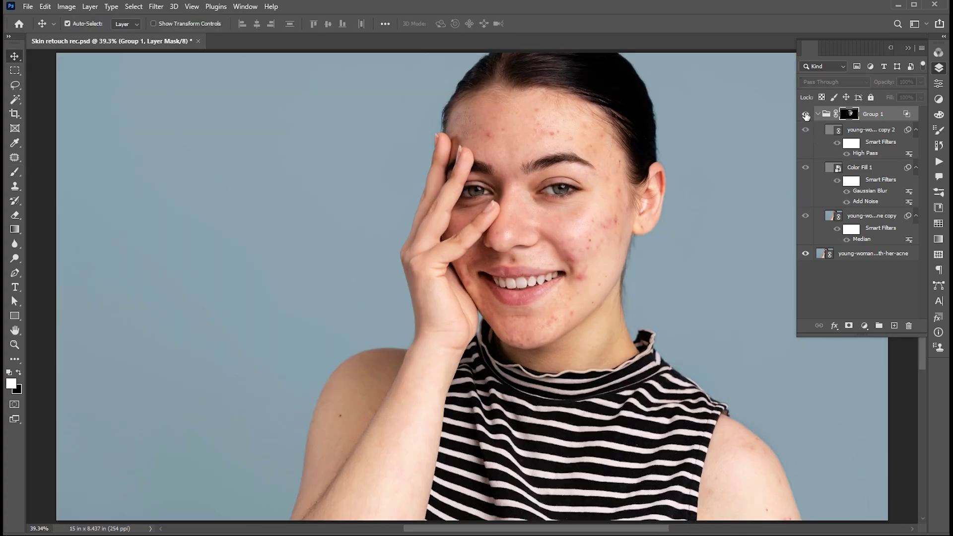
{"action": "left_click", "coordinate": [806, 114]}
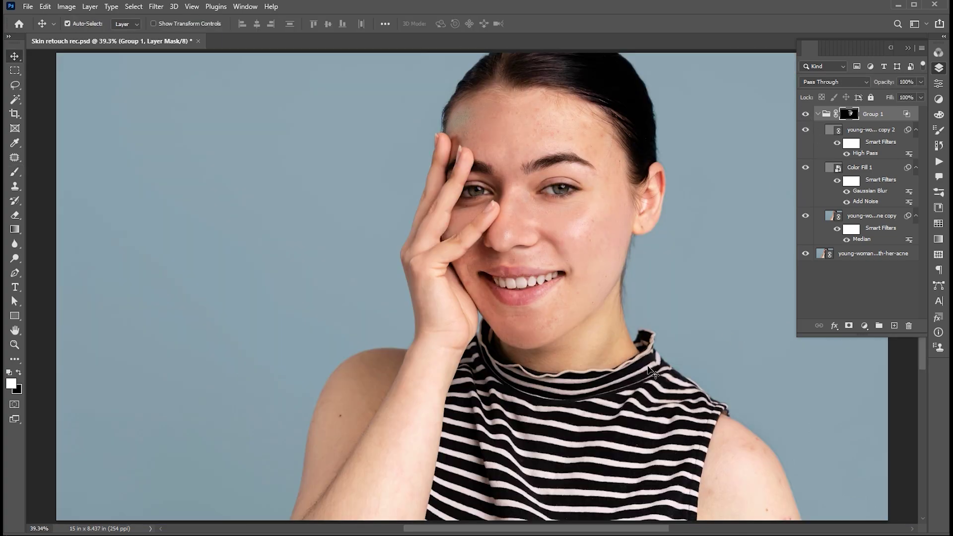